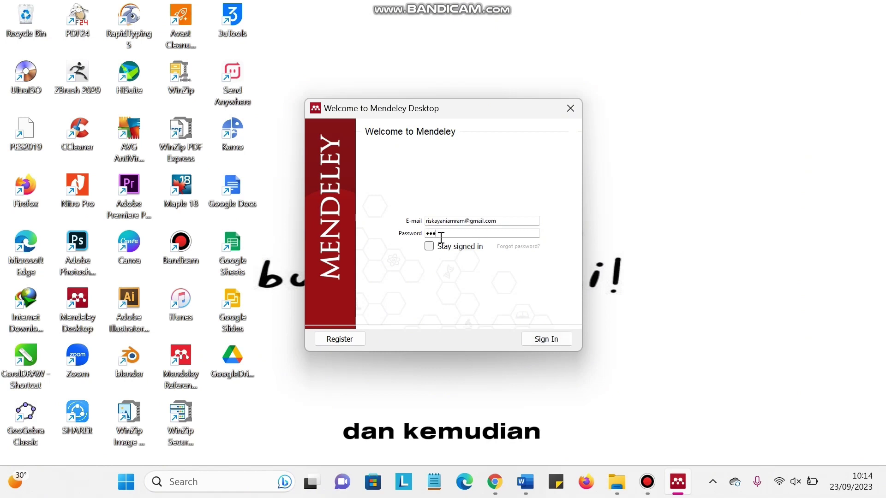
Enter the account password, sign in to Mendeley Desktop and maximize its window.
type("xxxxx")
key("BackSpace")
key("BackSpace")
key("BackSpace")
key("BackSpace")
key("BackSpace")
key("BackSpace")
key("BackSpace")
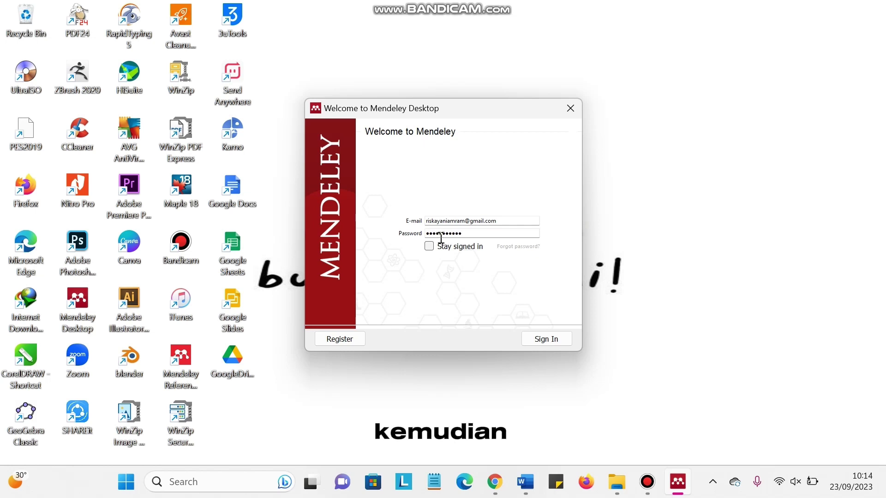
key("Return")
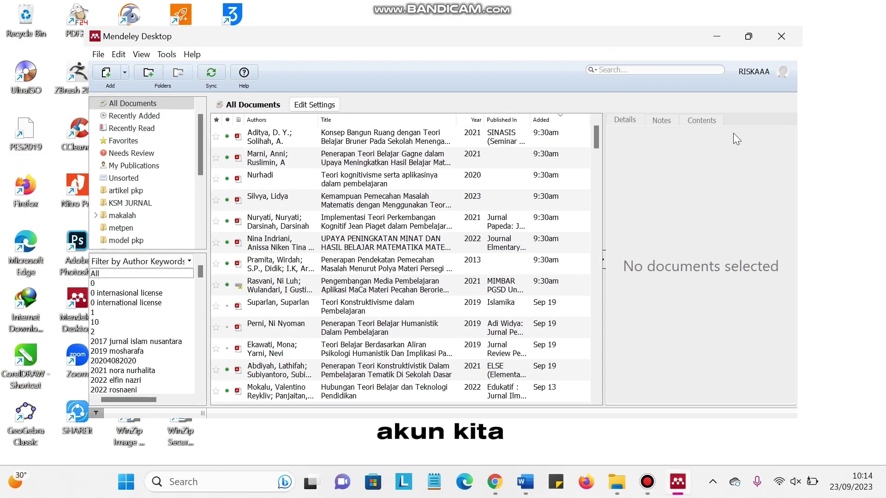
left_click(748, 37)
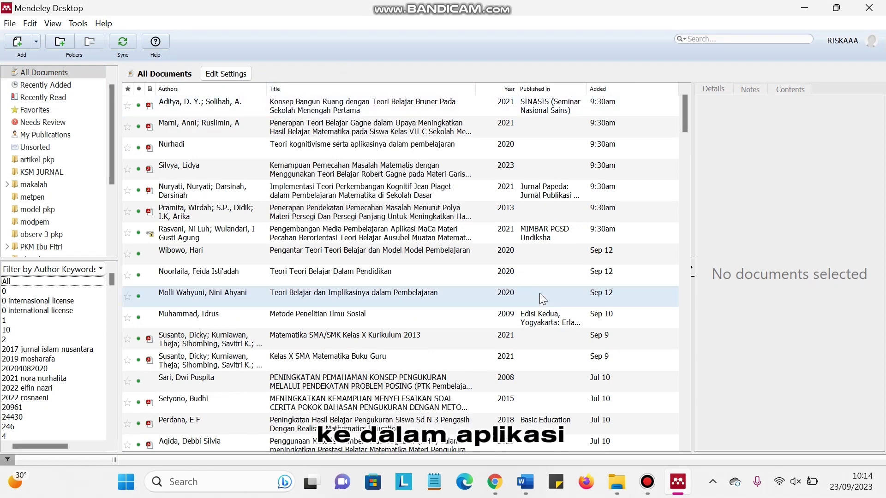
Switch to the report in Word, show the Mendeley citation tools and go to the DAFTAR PUSTAKA heading.
left_click(526, 483)
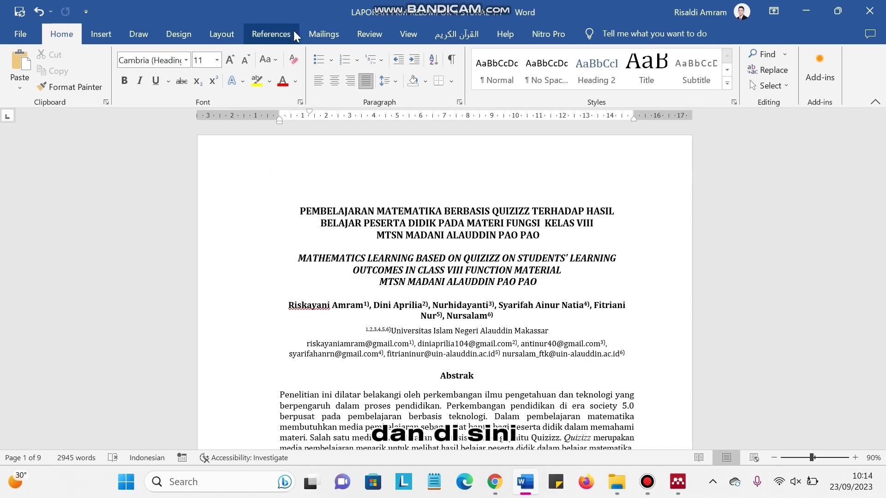
left_click(281, 35)
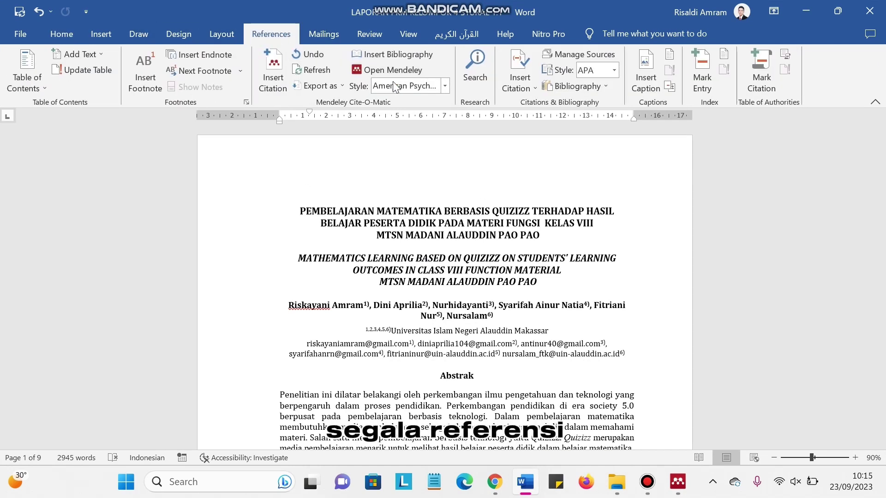
left_click(365, 72)
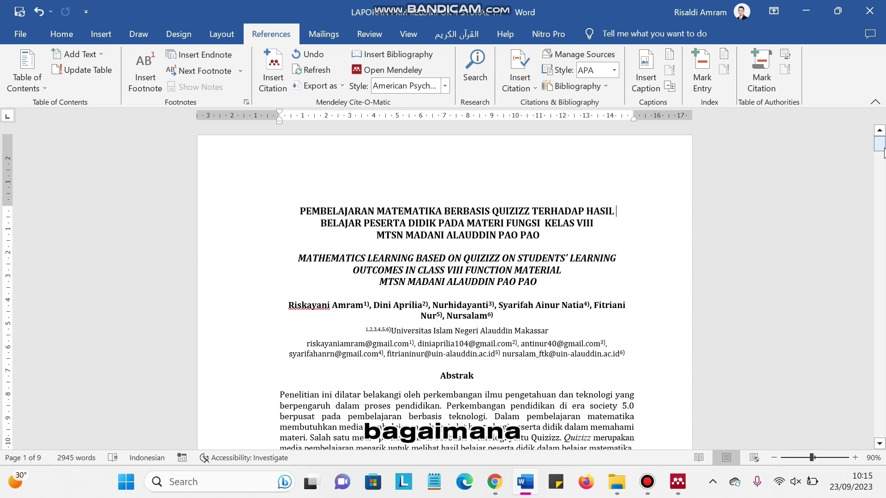
left_click_drag(884, 153, 879, 400)
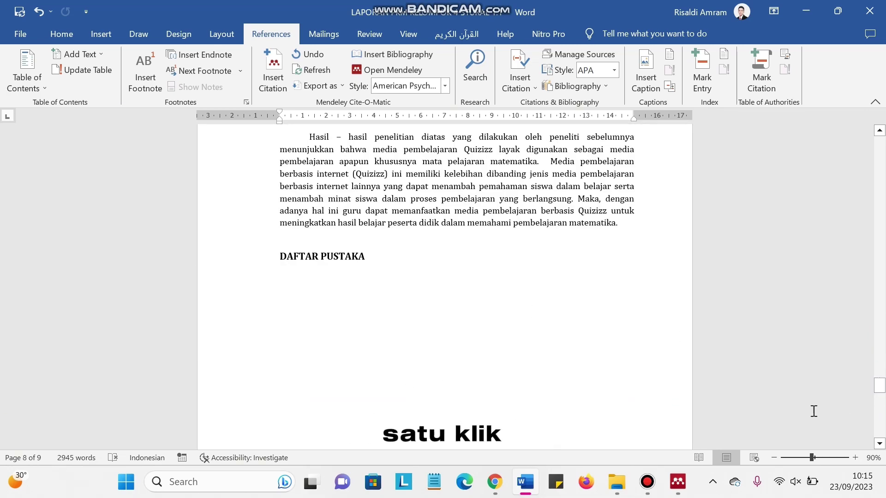
left_click(677, 481)
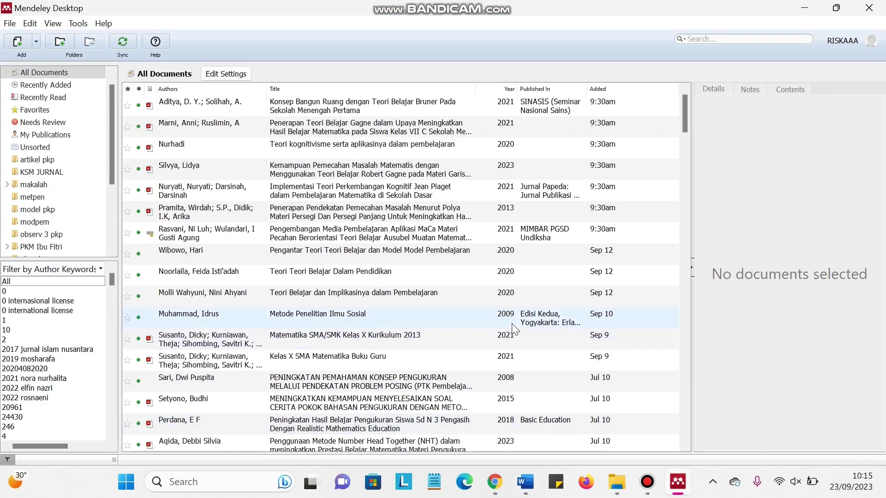
key("alt+Tab")
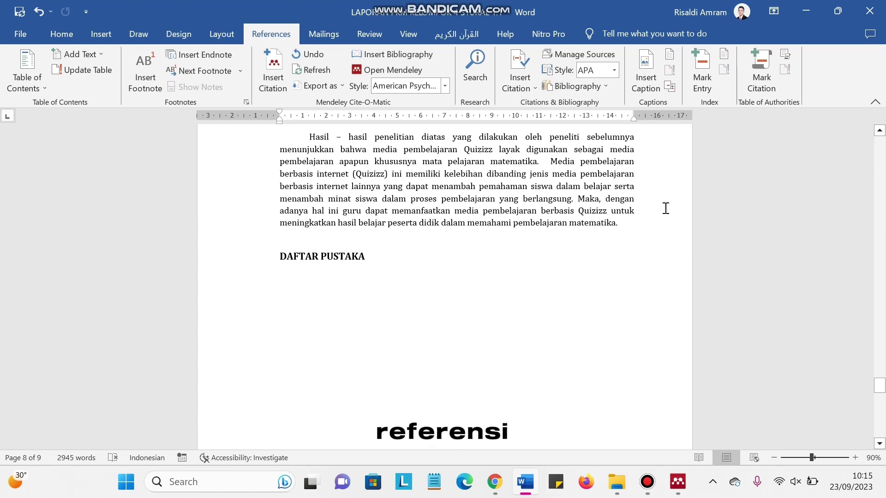
Switch to Chrome and download the full-text PDF of "Kemampuan Literasi Matematis Siswa melalui Model Pembelajaran Problem Based Instruction" from the Mosharafa journal site.
mouse_move(525, 481)
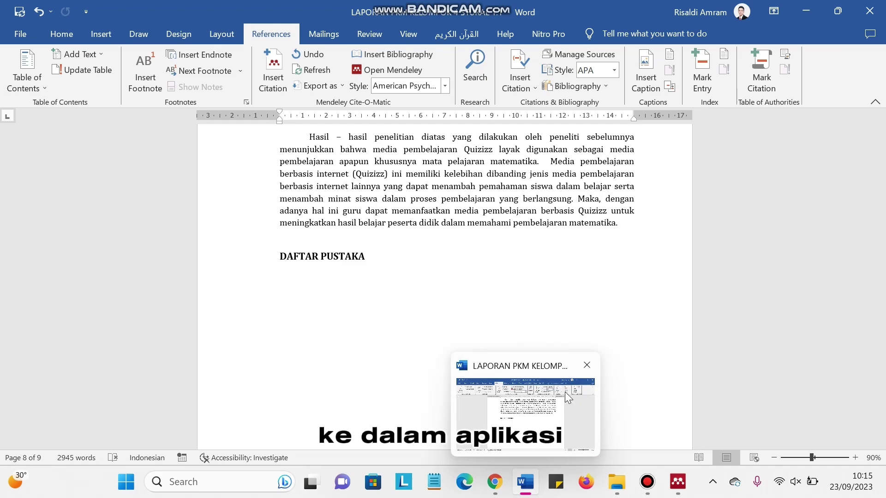
mouse_move(495, 484)
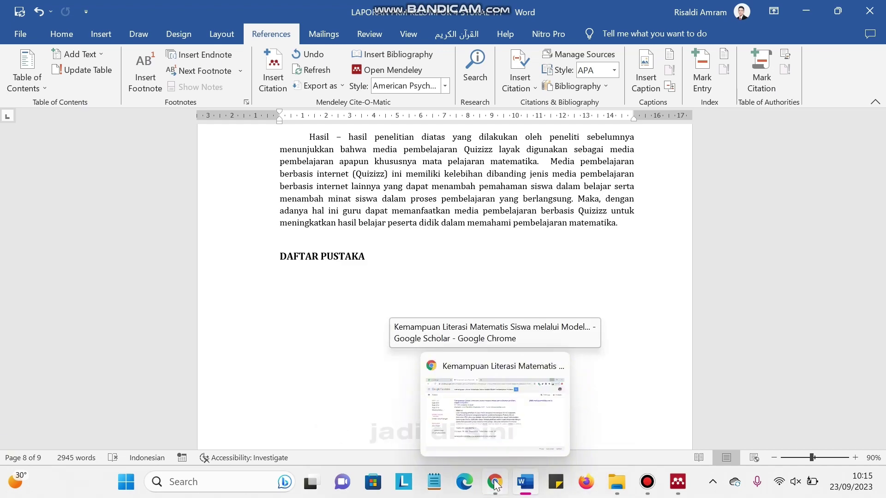
left_click(495, 483)
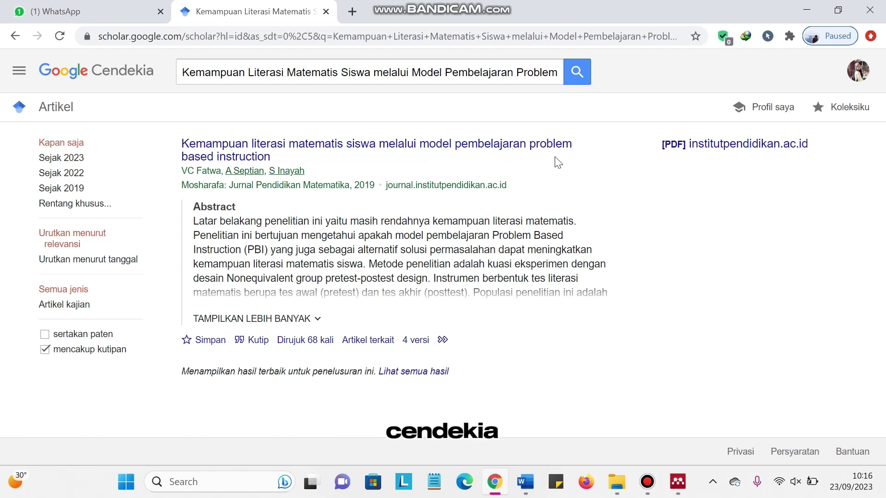
left_click(371, 156)
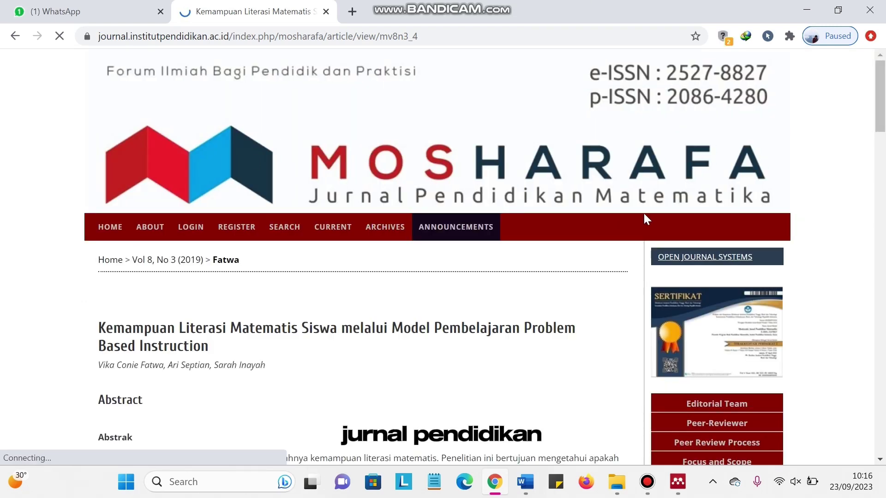
left_click_drag(885, 113, 871, 221)
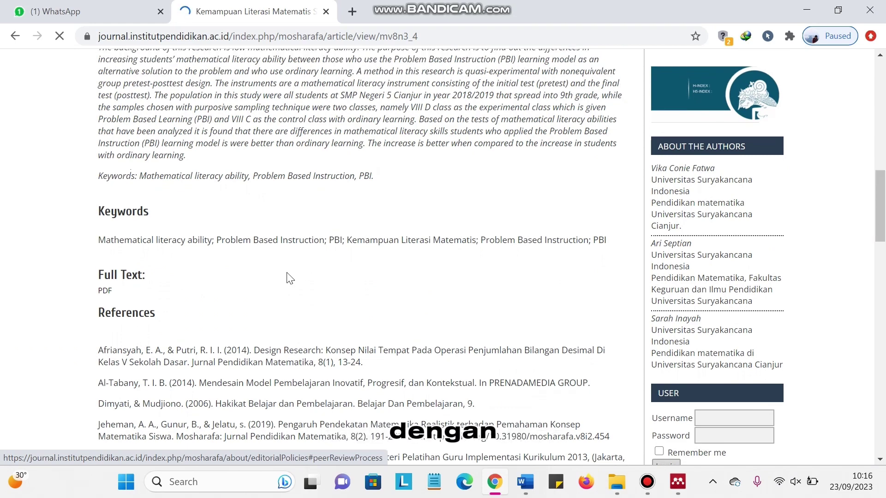
left_click(105, 296)
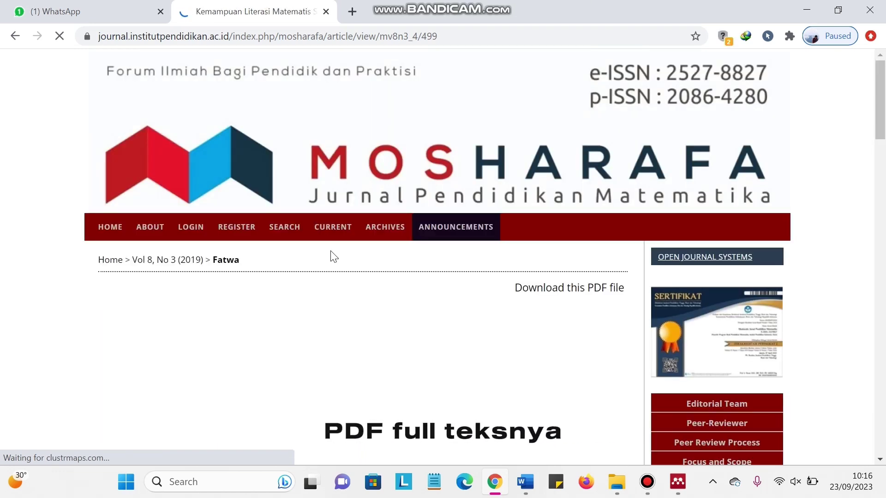
left_click(541, 290)
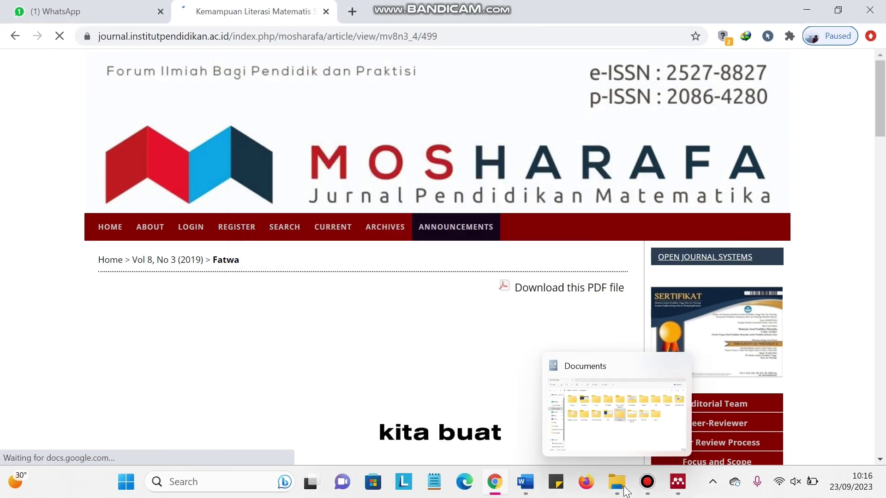
Switch to File Explorer and open the downloaded 535-1790-1-PB PDF from Downloads > Music in Chrome.
left_click(624, 491)
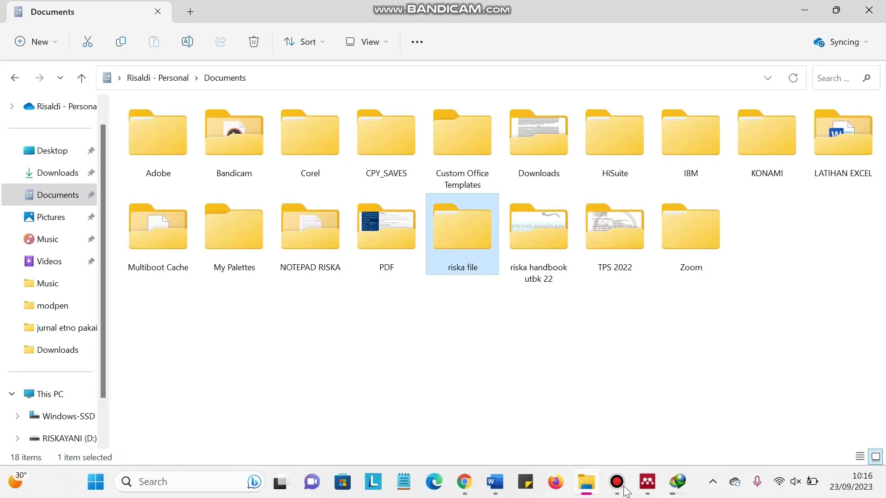
left_click(68, 179)
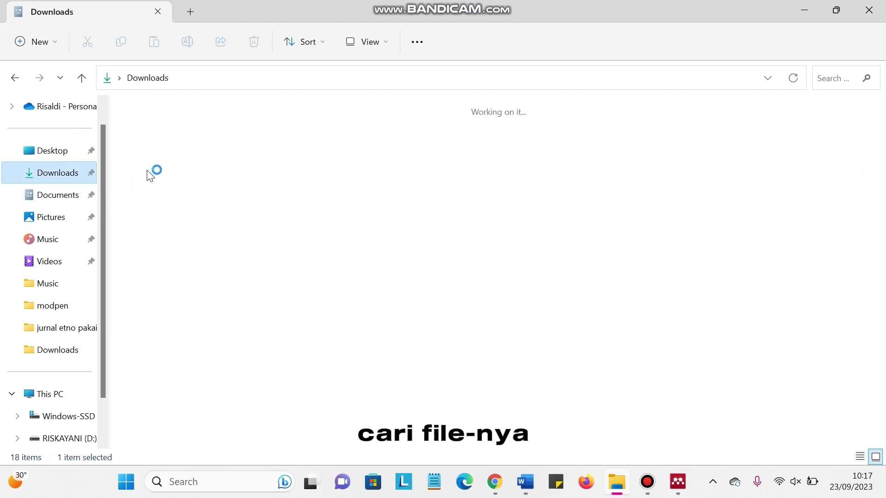
double_click(154, 146)
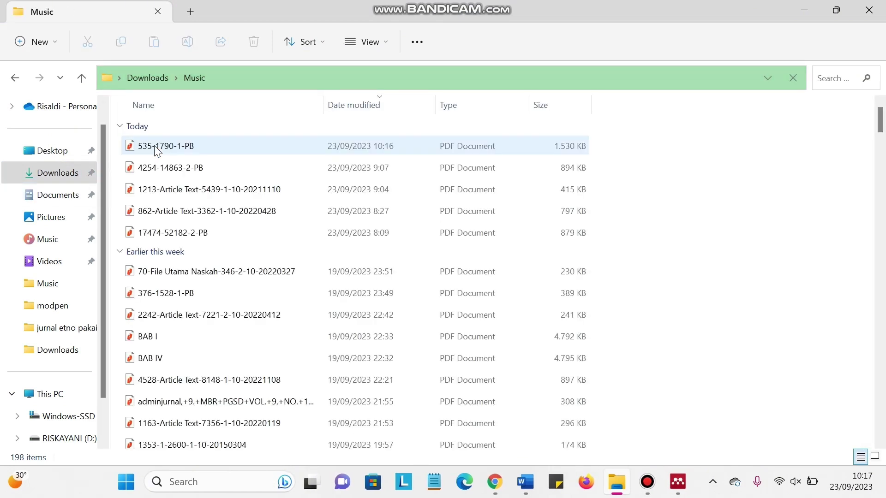
left_click(208, 149)
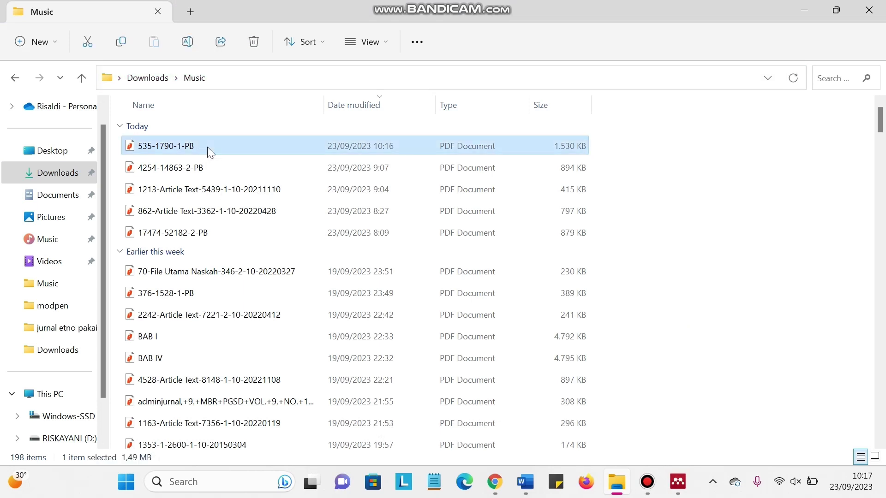
right_click(207, 147)
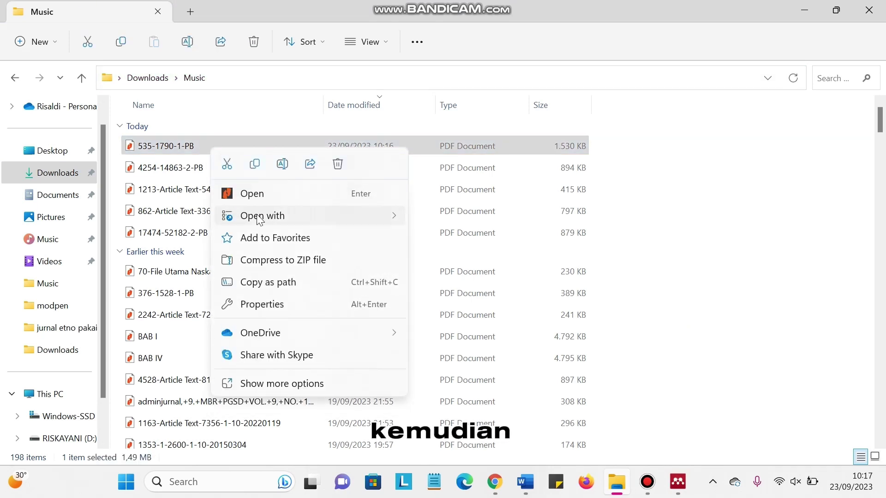
mouse_move(271, 217)
left_click(451, 262)
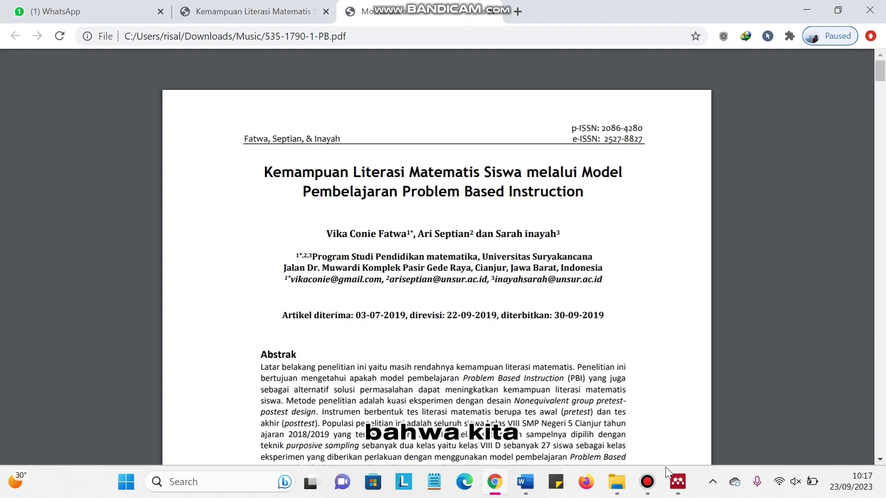
Switch to Mendeley Desktop and add the file 535-1790-1-PB from Downloads > Music to the PKM folder.
left_click(676, 482)
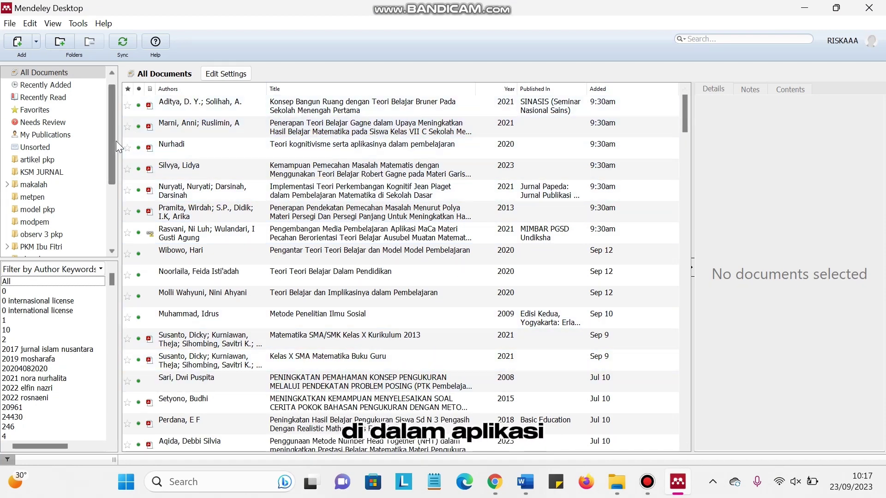
left_click_drag(116, 142, 109, 178)
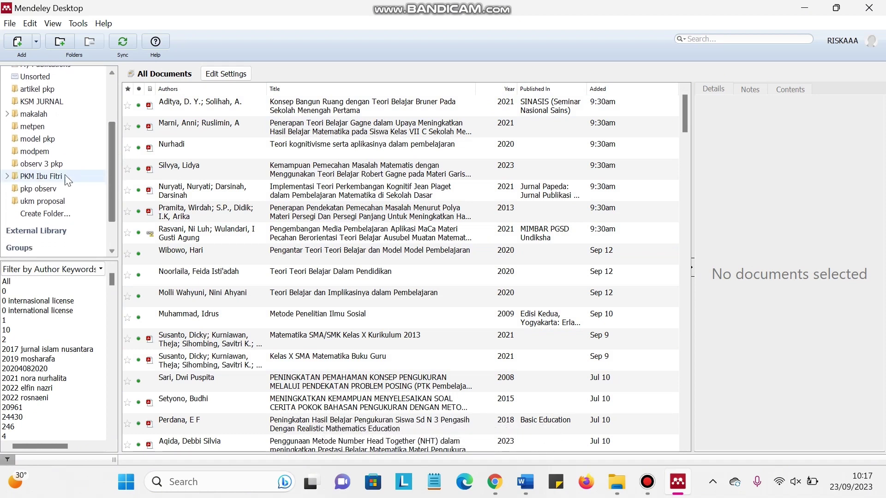
left_click(49, 176)
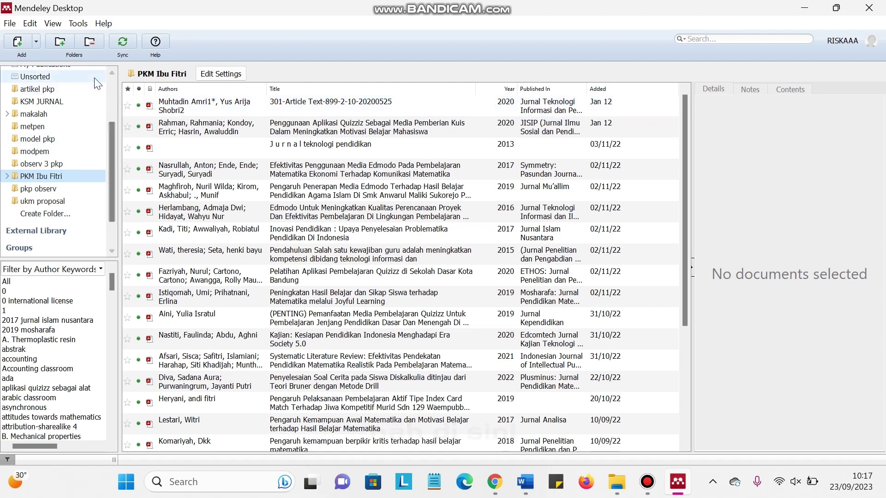
left_click(19, 40)
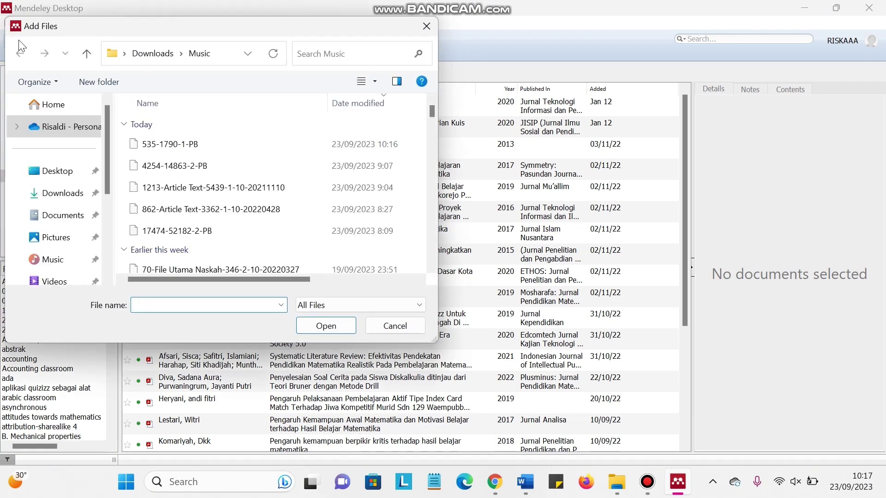
double_click(156, 145)
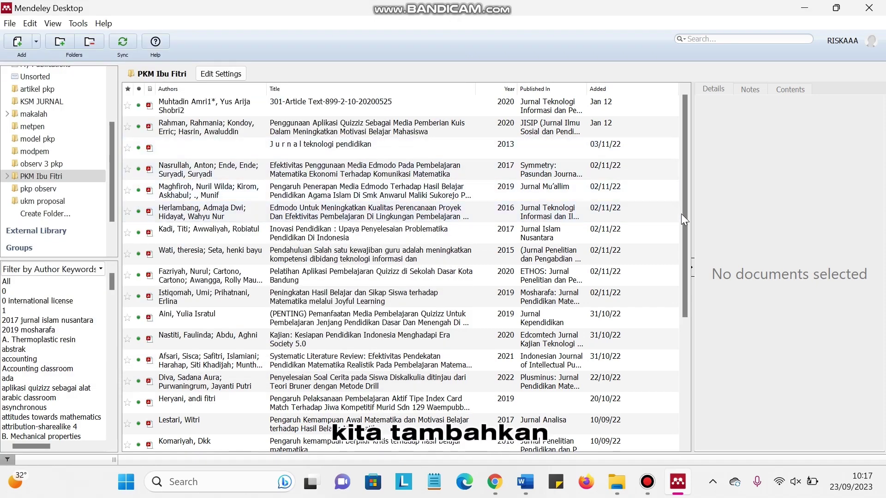
Examine the details of the "Kemampuan Literasi Matematis Siswa" entry at the end of the folder's list, including the available document types.
left_click_drag(685, 228, 674, 404)
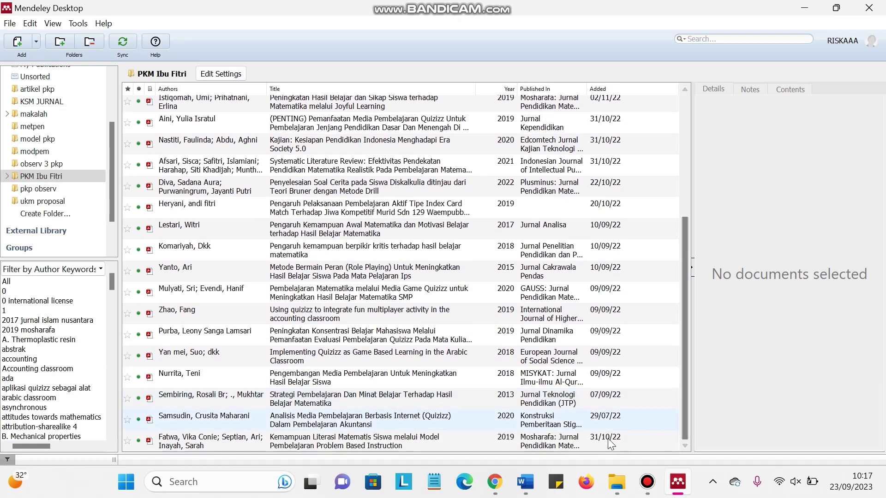
left_click(571, 441)
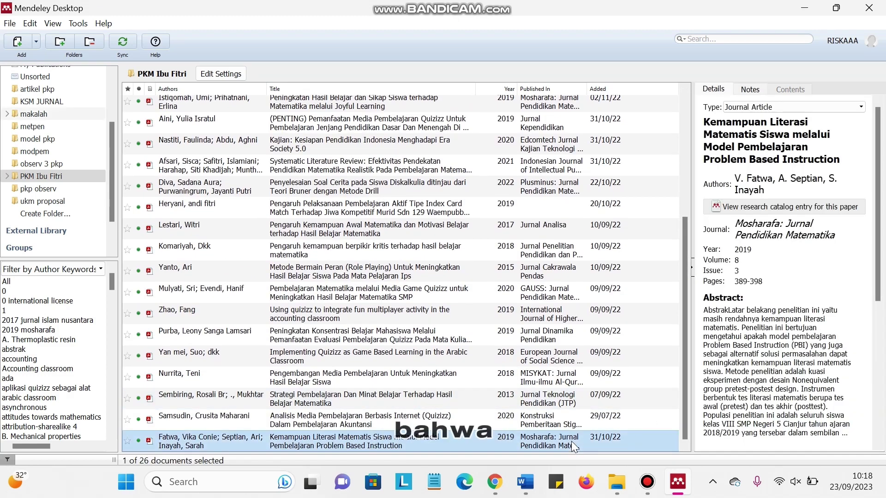
left_click(860, 108)
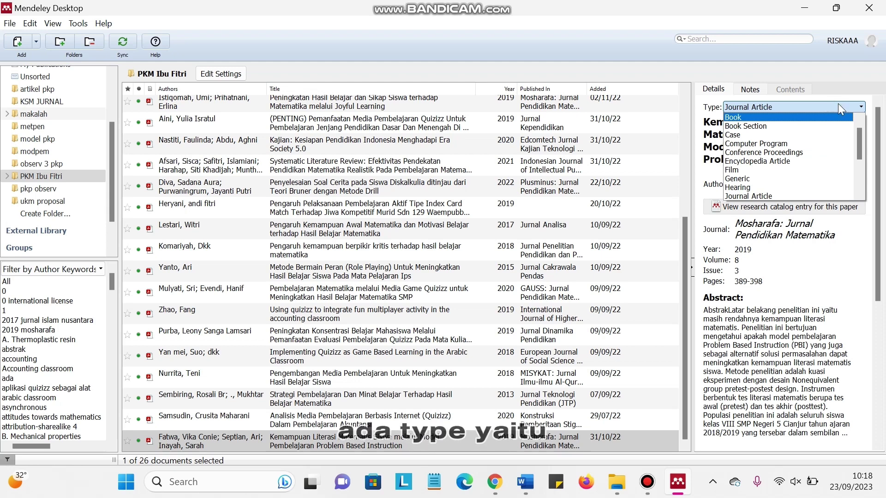
left_click_drag(859, 138, 868, 121)
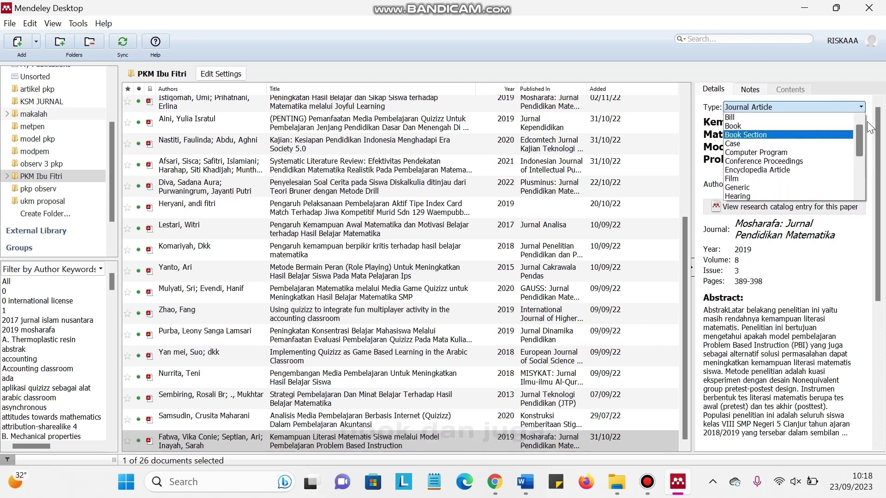
left_click(850, 106)
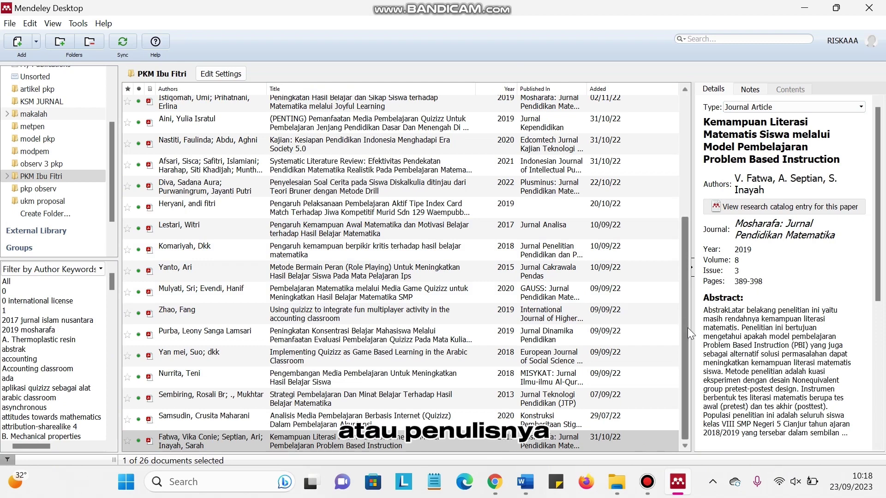
left_click(477, 442)
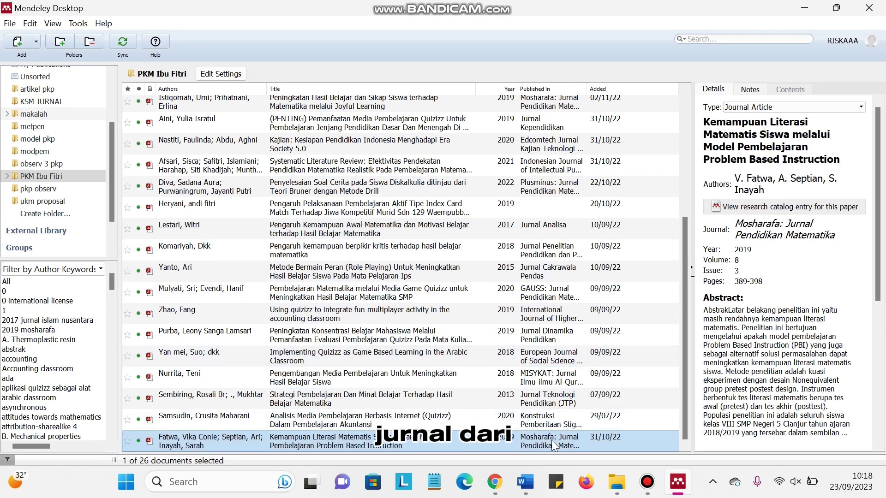
Switch back to the report in Word at the DAFTAR PUSTAKA section.
left_click(502, 483)
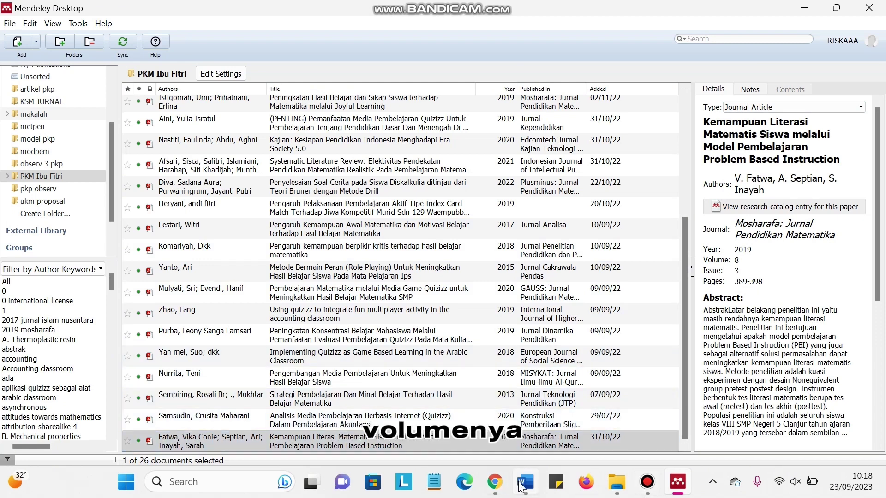
mouse_move(525, 483)
left_click(518, 443)
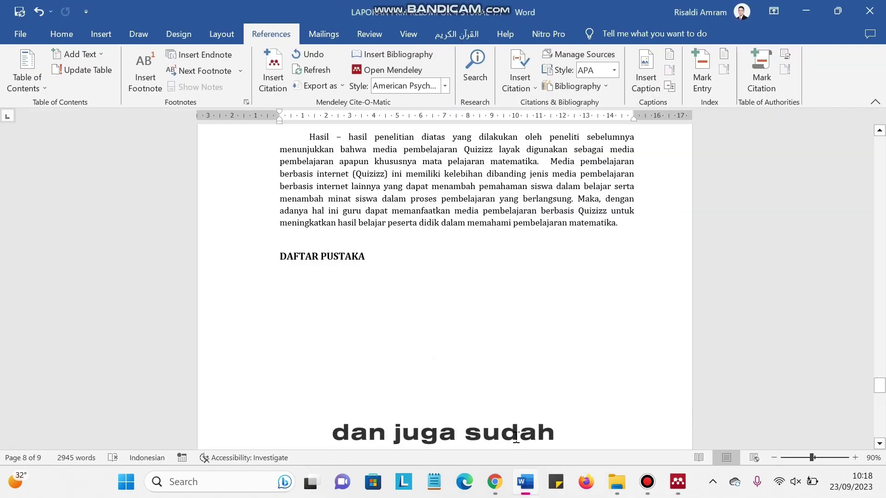
Delete the typed 2019 citation and its closing period after "diharapkan" in the first paragraph of PENDAHULUAN.
left_click_drag(879, 386, 882, 193)
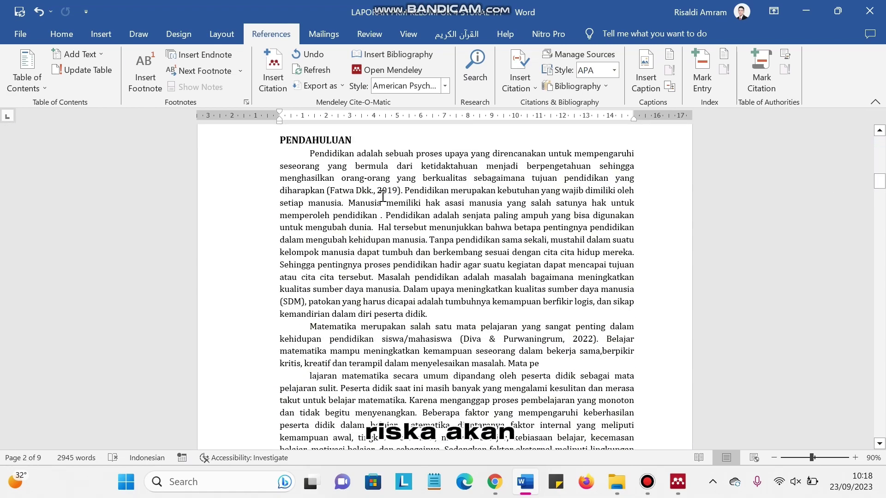
left_click(400, 192)
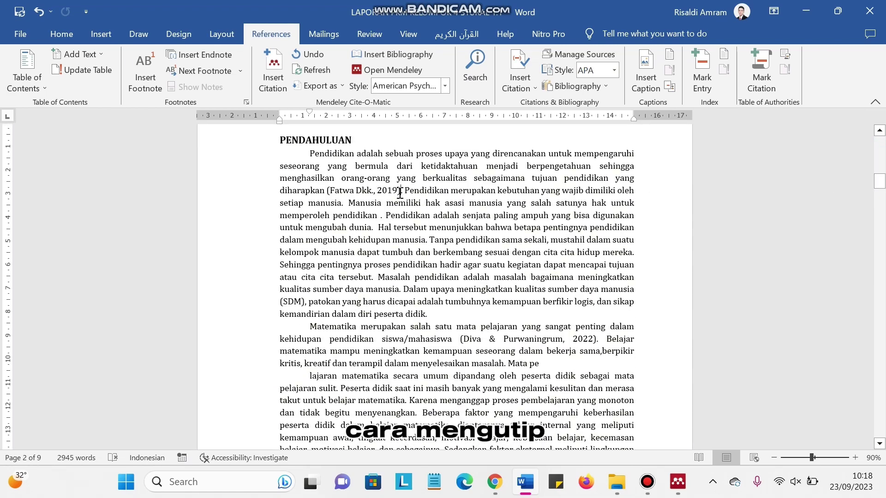
left_click(402, 191)
double_click(404, 191)
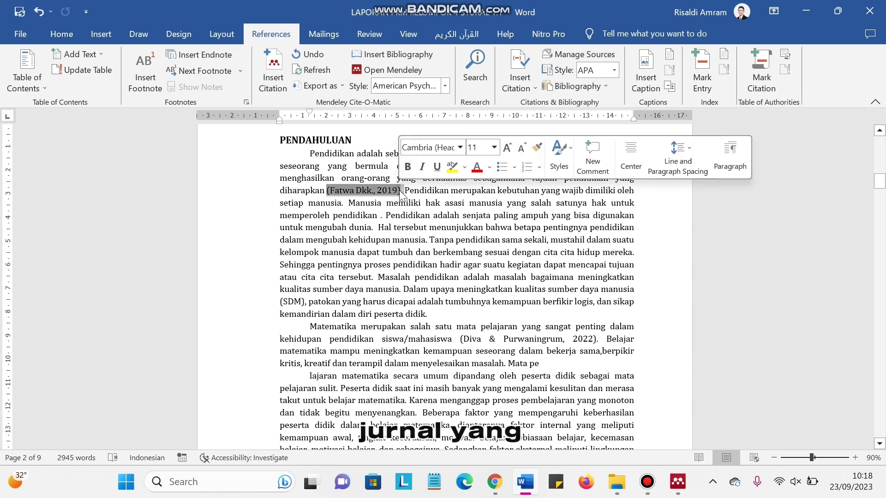
key("BackSpace")
key("BackSpace")
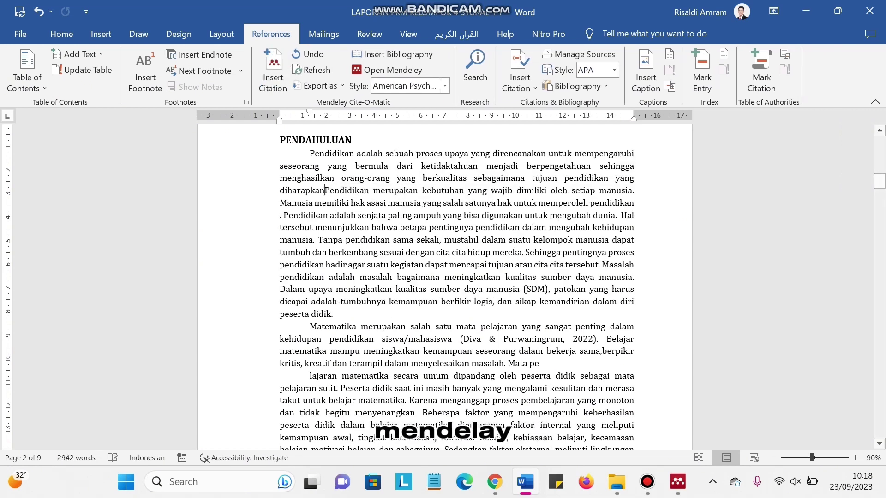
type(".")
key("BackSpace")
key("BackSpace")
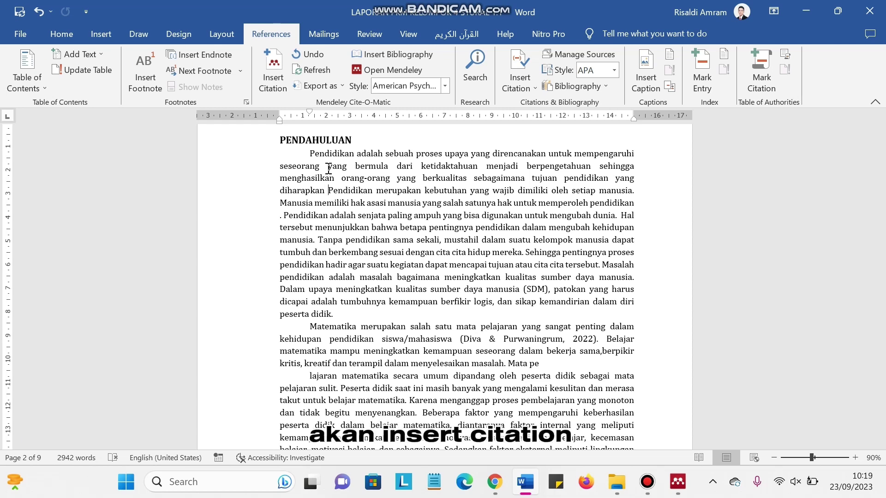
Insert the Mendeley citation for "Kemampuan Literasi Matematis Siswa melalui Model Pembelajaran Problem Based Instruction" after "diharapkan", followed by a period.
left_click(282, 71)
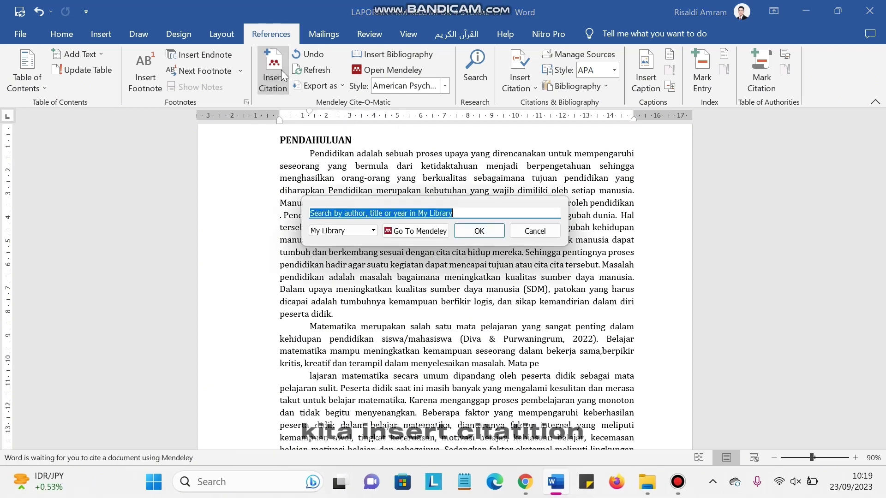
left_click(409, 231)
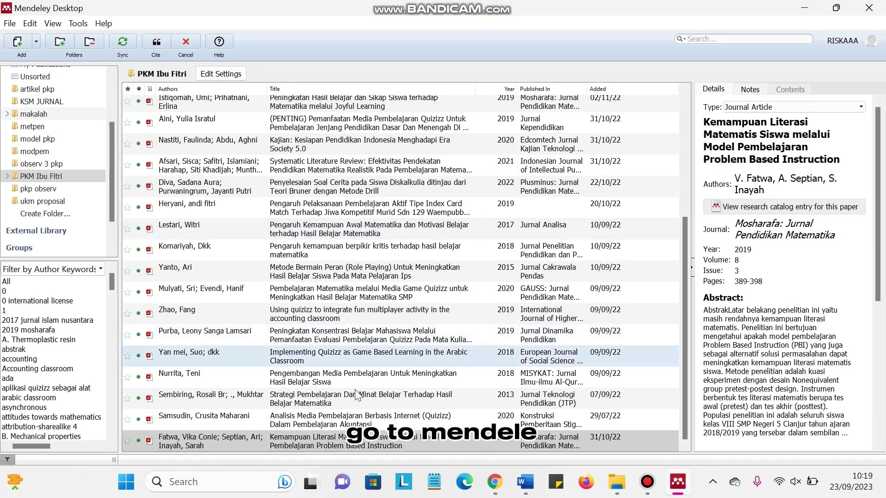
left_click(347, 444)
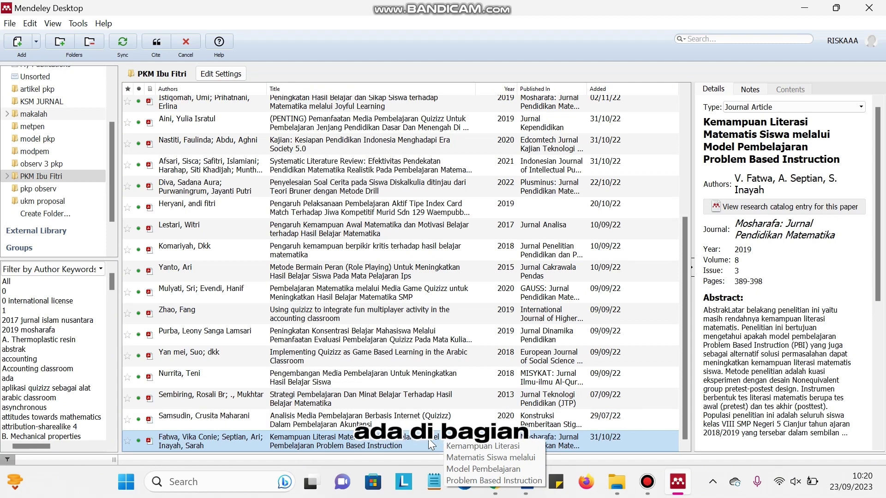
left_click(162, 42)
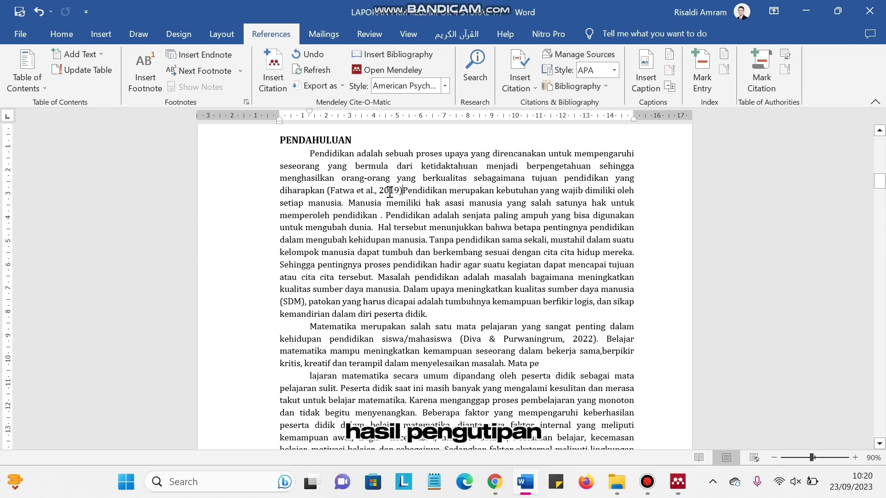
type(".")
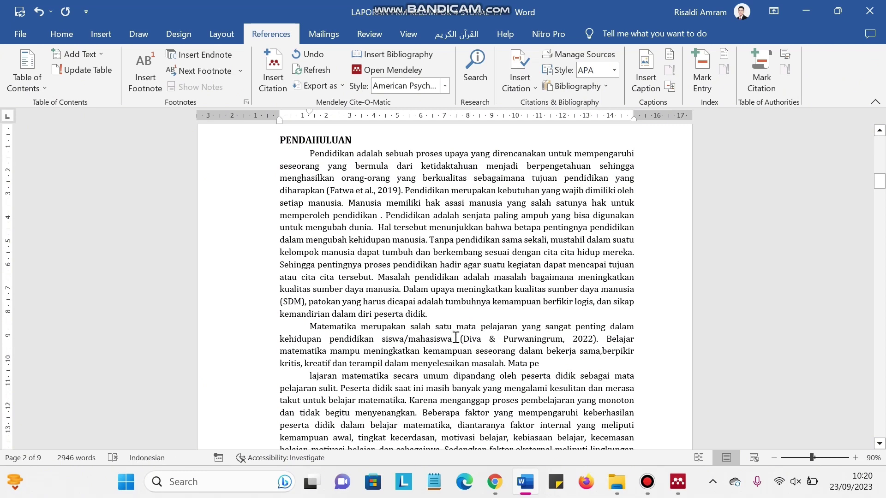
Delete the 2022 citation after "siswa/mahasiswa" in the second paragraph of PENDAHULUAN.
left_click_drag(460, 338, 545, 327)
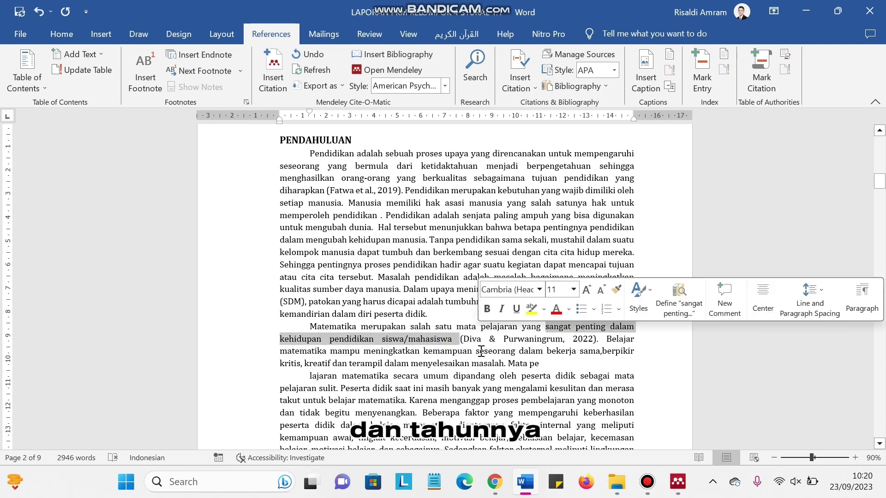
left_click(470, 346)
left_click(461, 340)
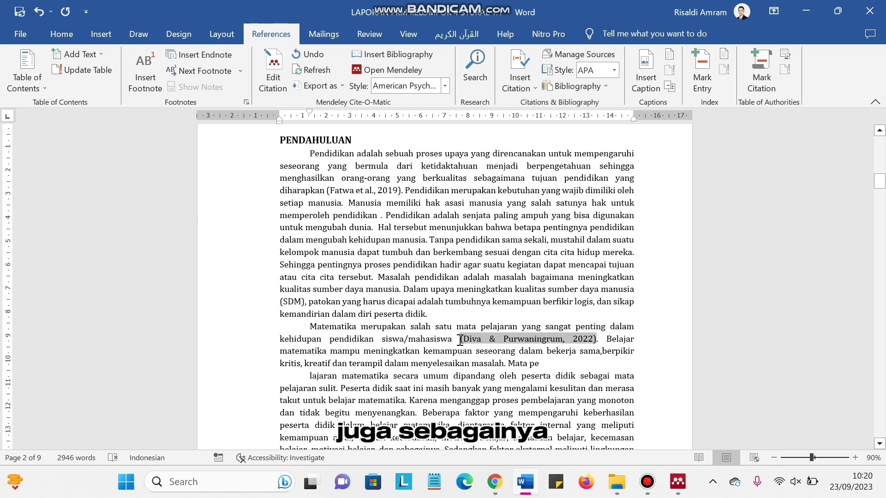
mouse_move(456, 339)
left_mouse_down()
mouse_move(411, 339)
mouse_move(576, 340)
mouse_move(529, 339)
left_mouse_up()
left_click(459, 339)
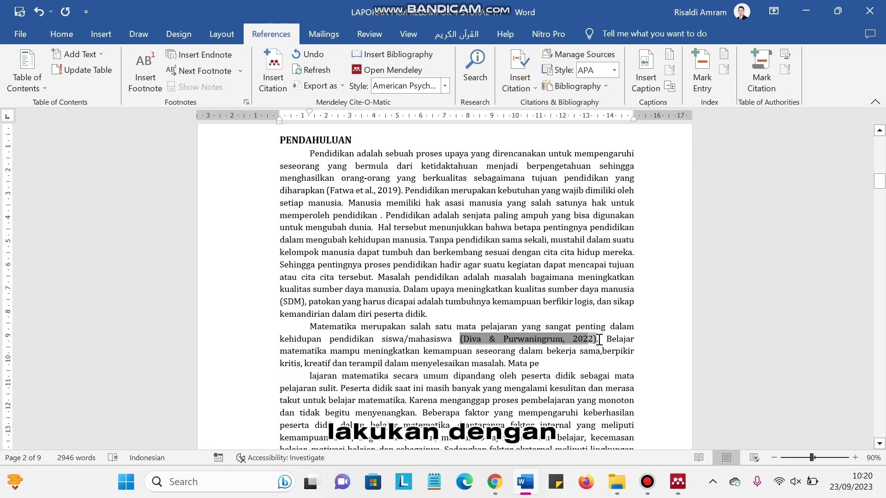
key("Delete")
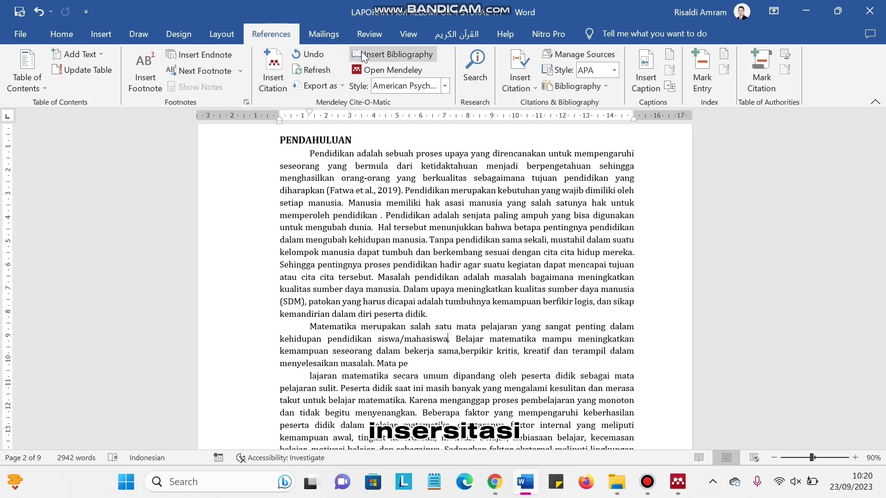
Search by the first author's surname and cite "Penyelesaian Soal Cerita pada Siswa Diskalkulia" (2022) after "siswa/mahasiswa", with a space before it.
left_click(281, 70)
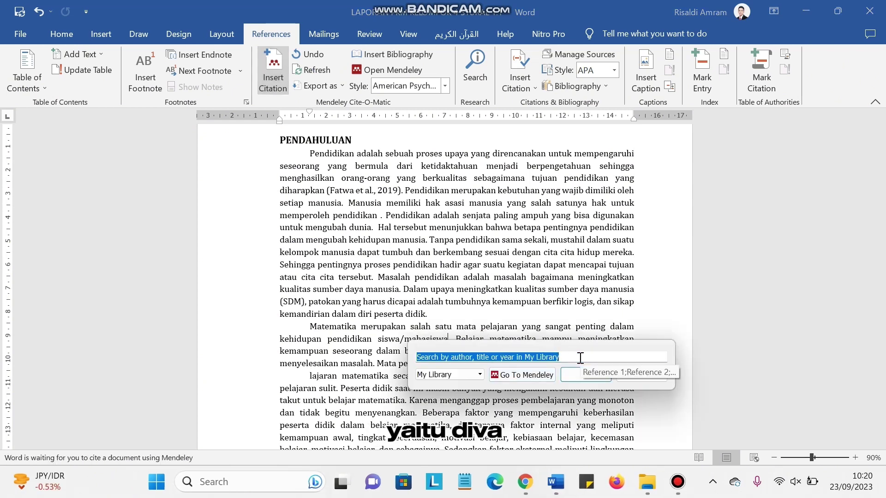
type("diva")
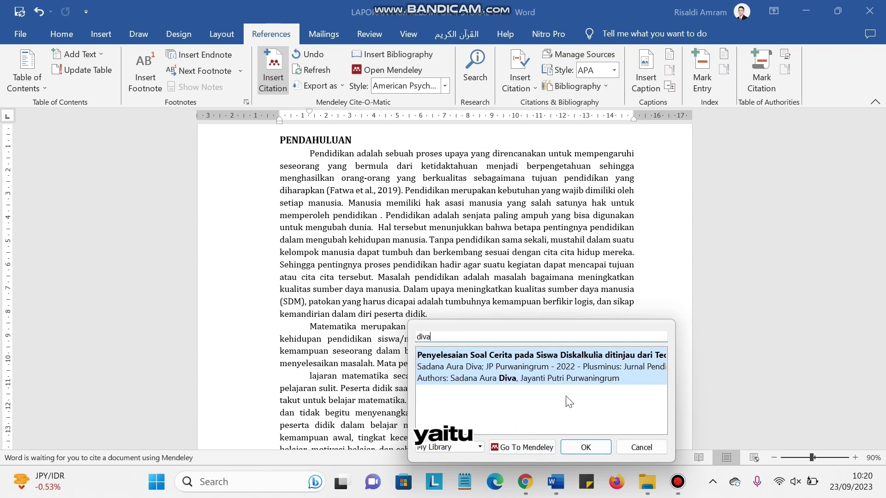
left_click(536, 375)
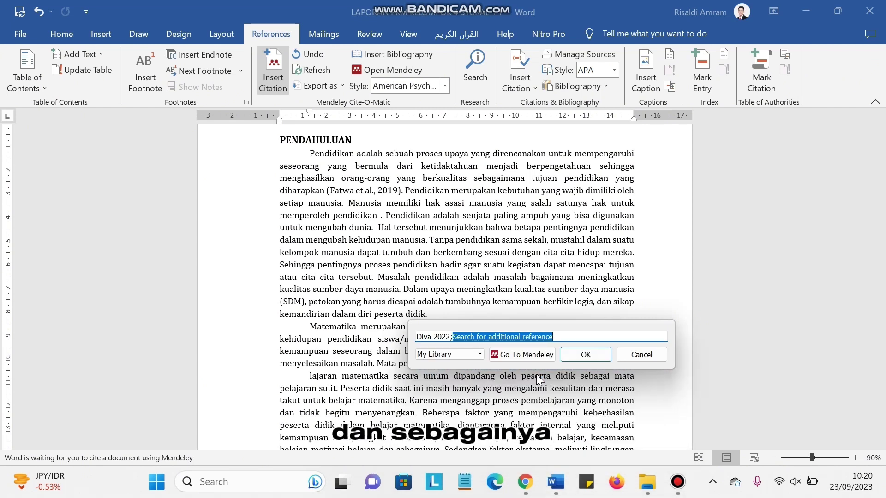
left_click(585, 354)
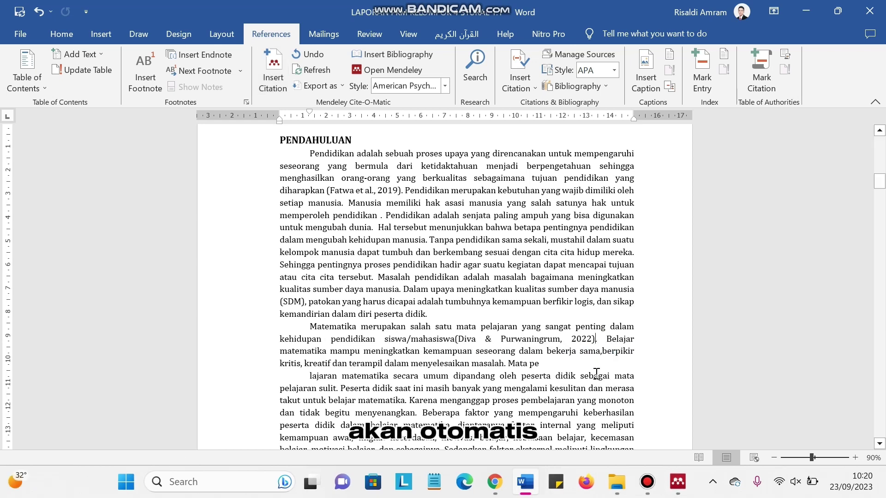
left_click(455, 344)
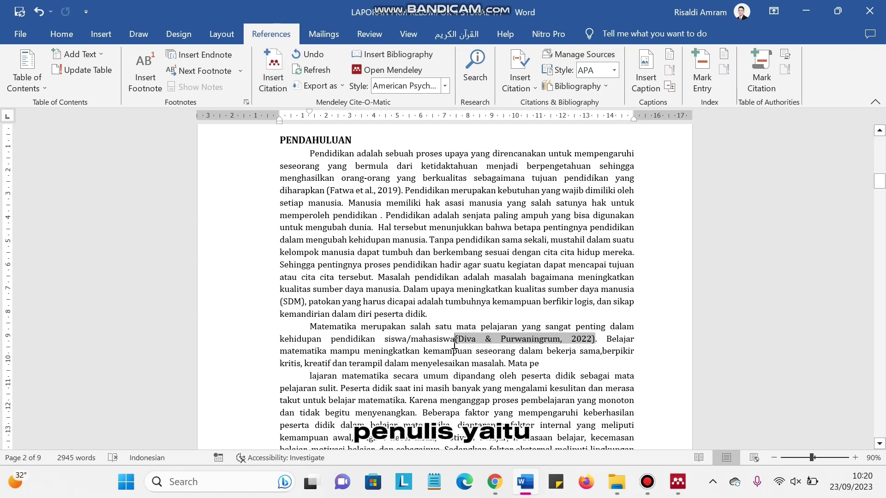
left_click(355, 351)
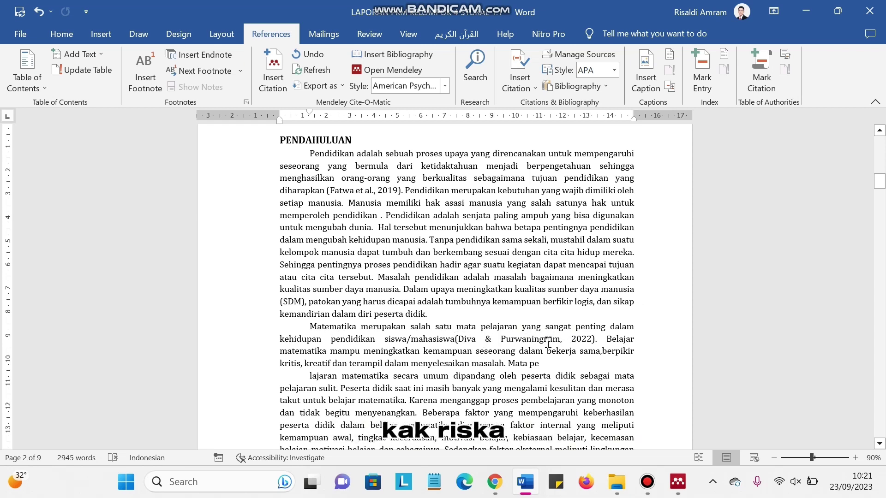
left_click(454, 341)
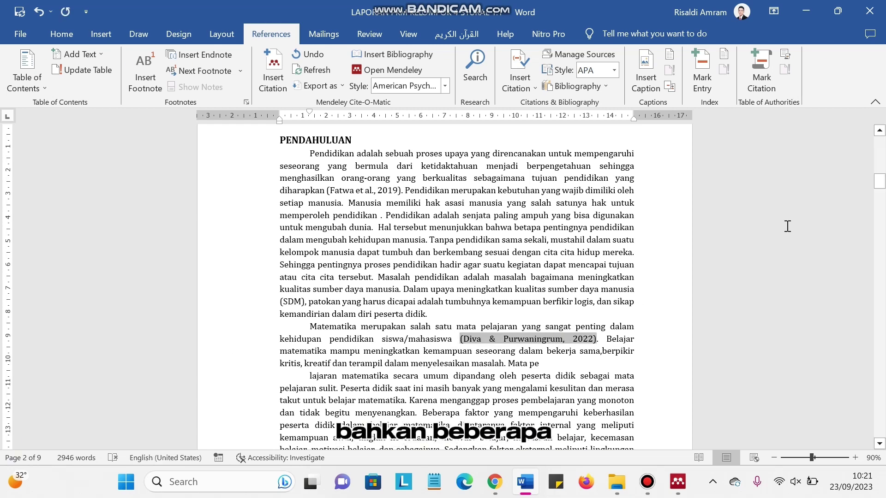
Examine the remaining in-text citations on page 2, from the 2017 one after "lingkungan masyarakat" to the one after "meningkat".
left_click(881, 185)
left_click_drag(881, 185, 882, 203)
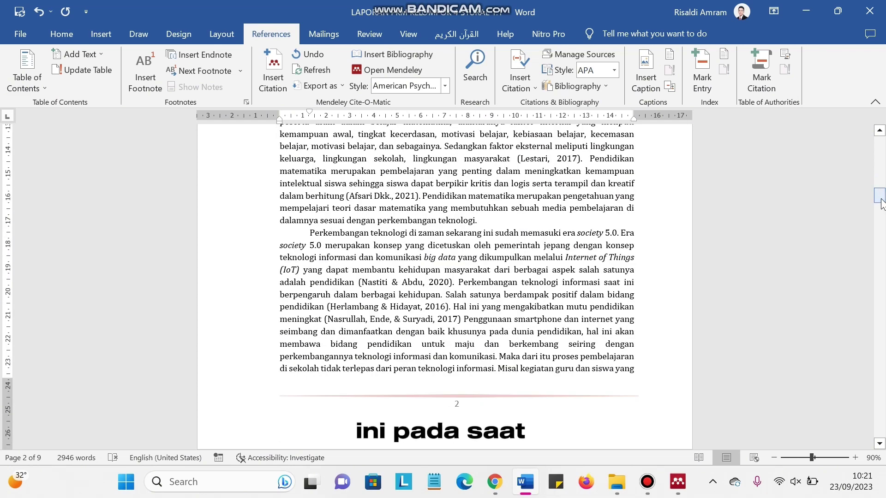
left_click(550, 160)
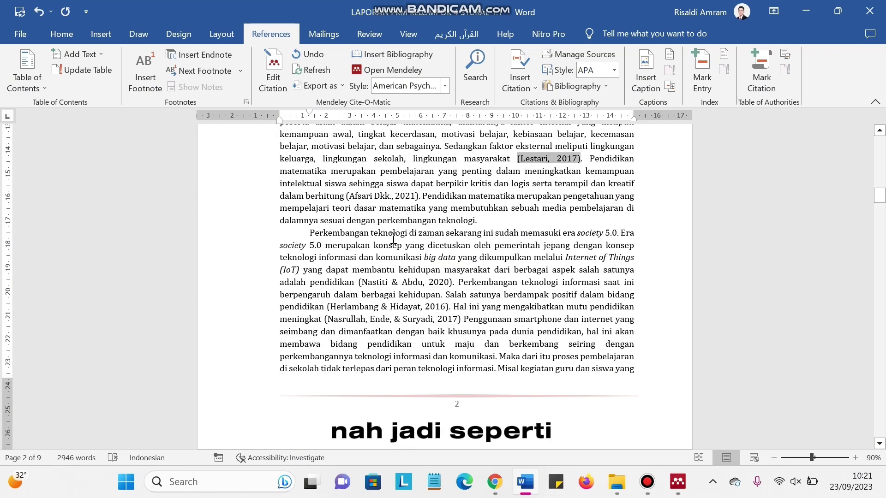
left_click(367, 194)
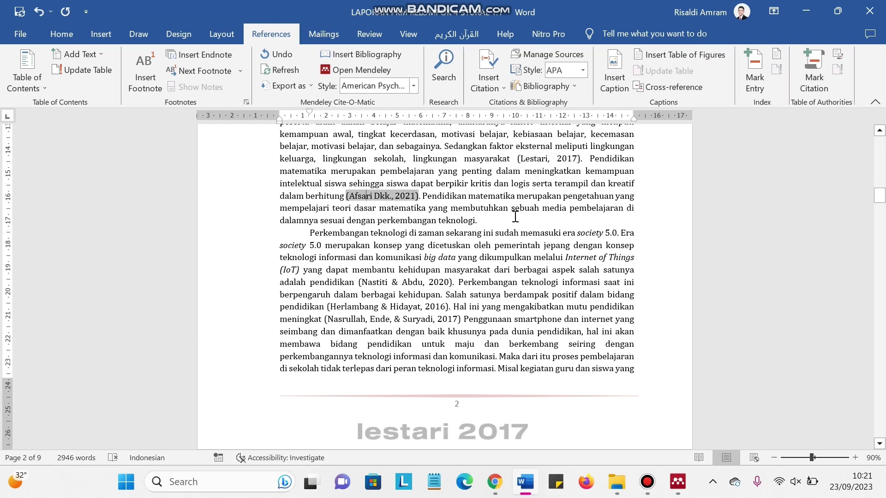
left_click(430, 282)
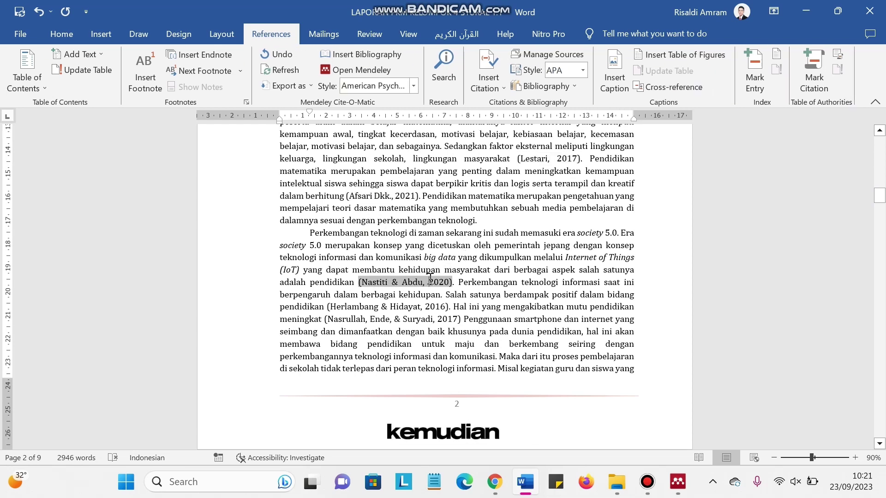
left_click(408, 307)
left_click(404, 319)
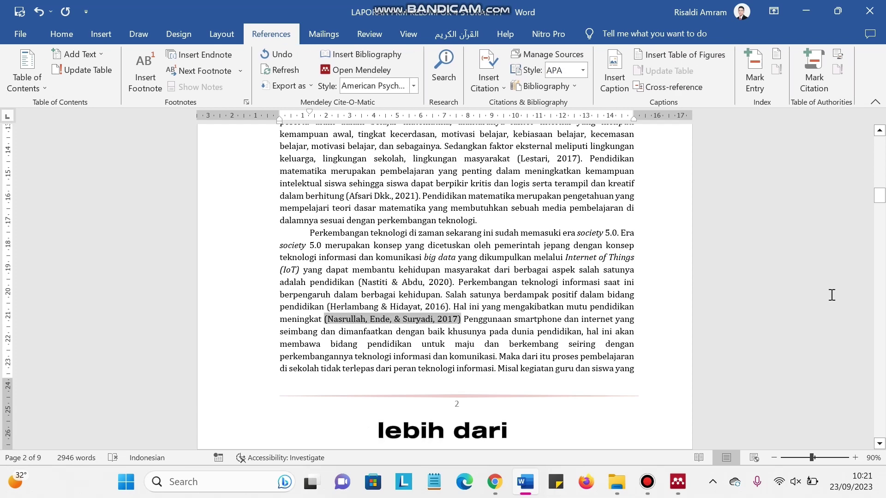
left_click_drag(879, 204, 879, 203)
Replace the period after "perkembangan teknologi" with a manually written citation in parentheses giving the author's name and the year 2023.
left_click(521, 217)
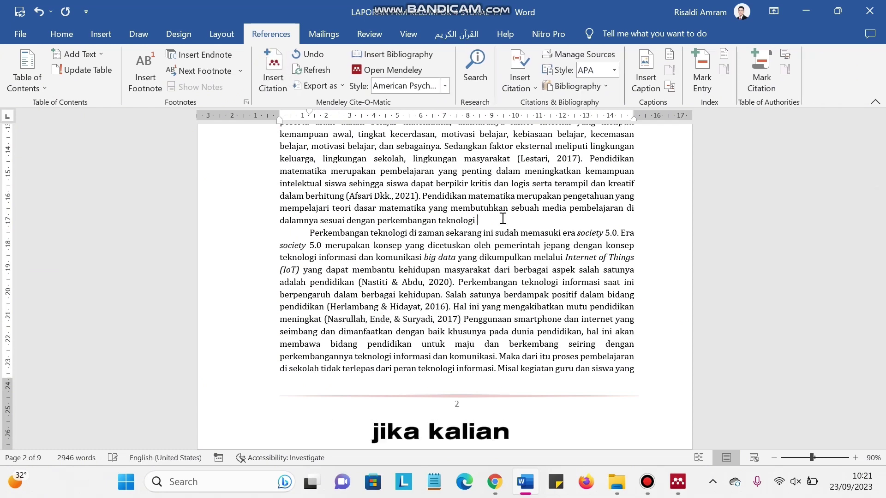
key("Caps_Lock")
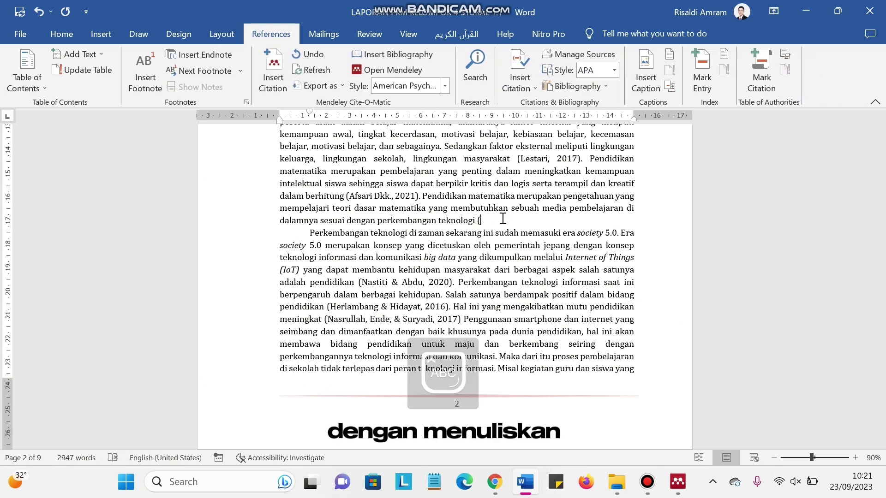
type("R")
key("Caps_Lock")
type("is")
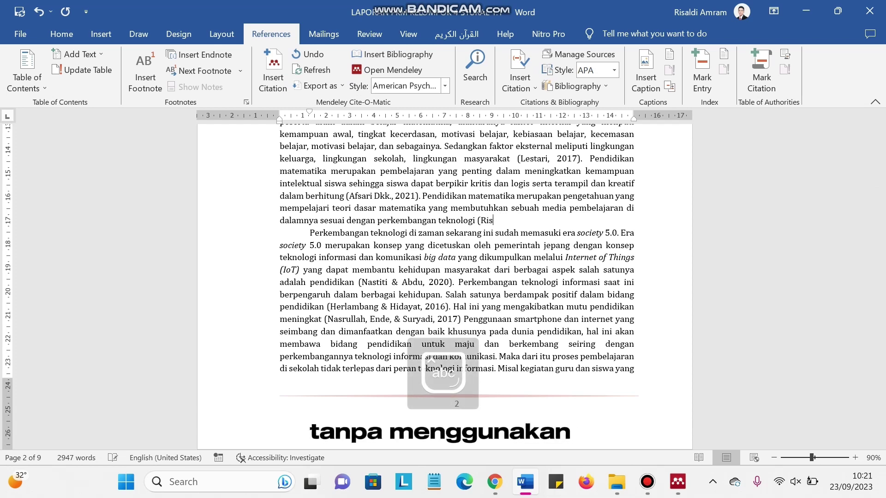
type("kayani, 2023")
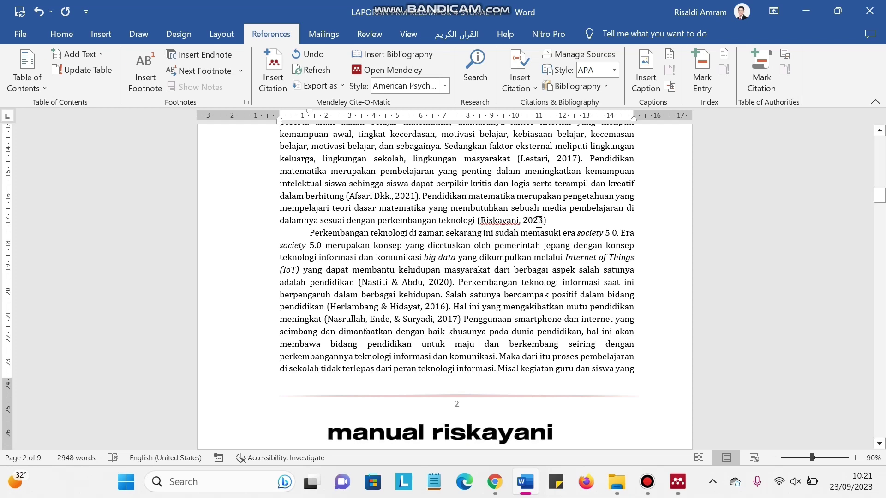
Format the manual 2023 citation with red text and yellow highlighting, and add the word "salah" after it.
left_click(488, 226)
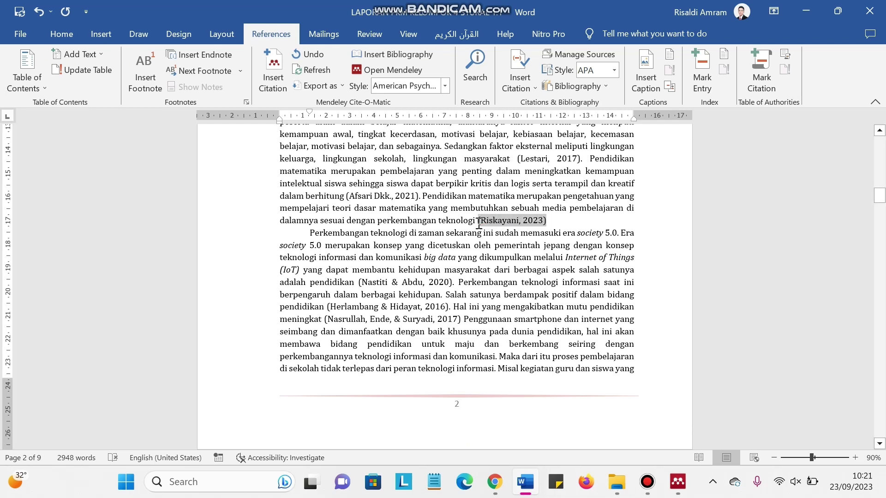
double_click(479, 225)
left_click(74, 40)
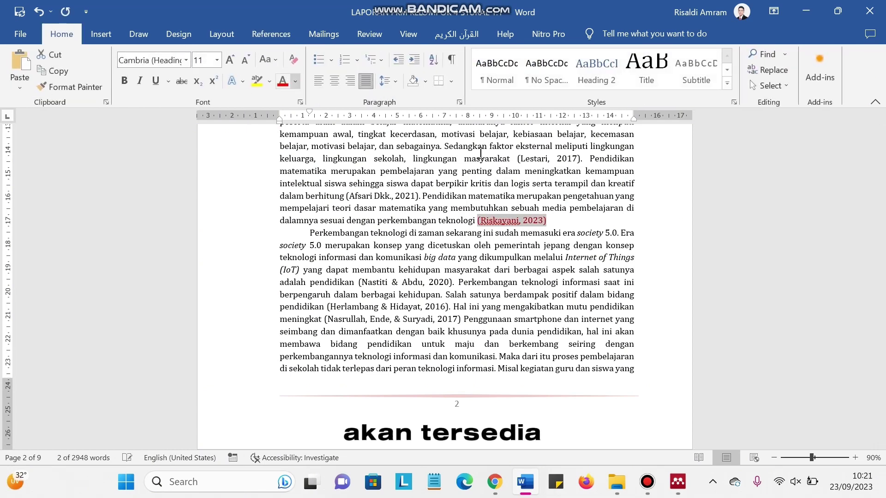
left_click(270, 82)
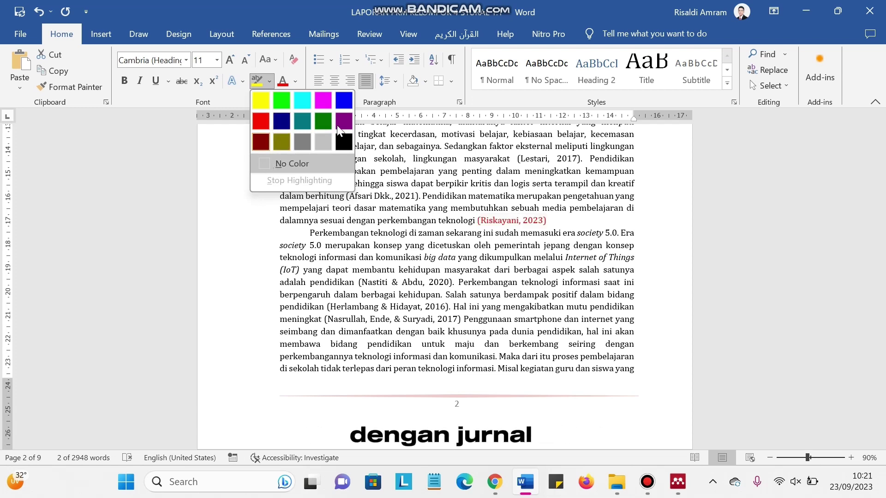
left_click(261, 101)
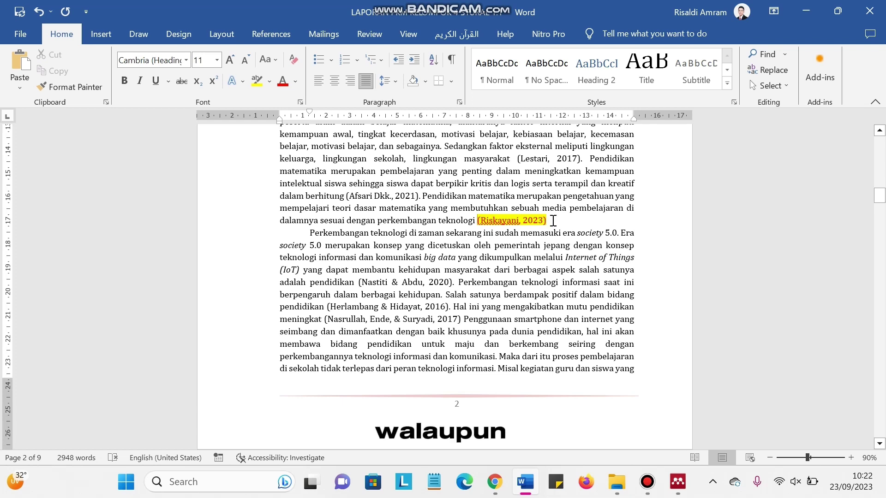
type("salah")
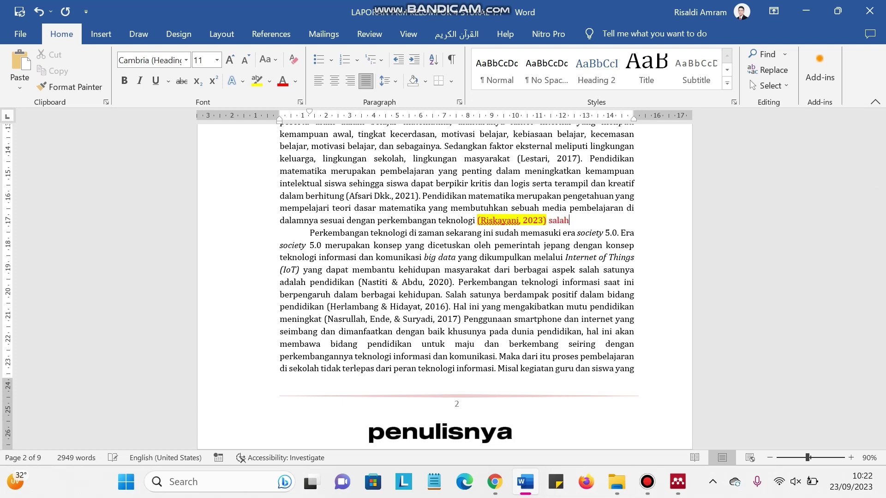
Add the word "benar" after the 2017 citation following "lingkungan masyarakat" and color it red.
left_click(580, 157)
type("be")
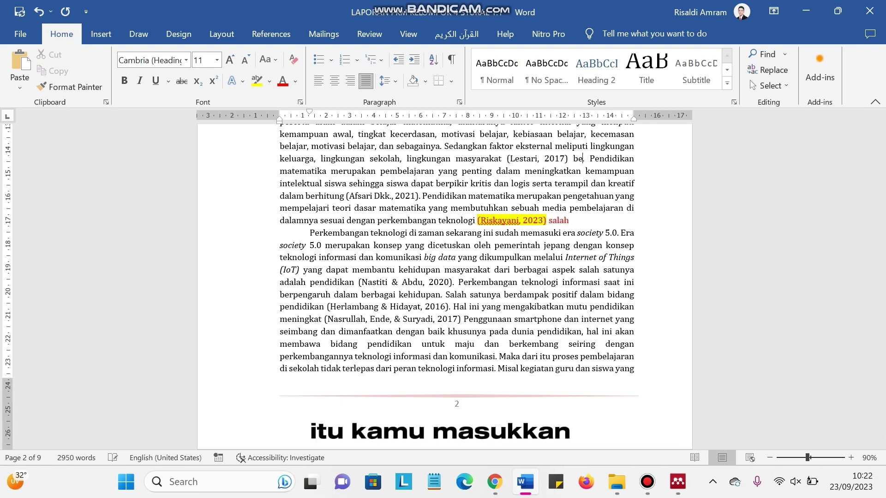
type("nar")
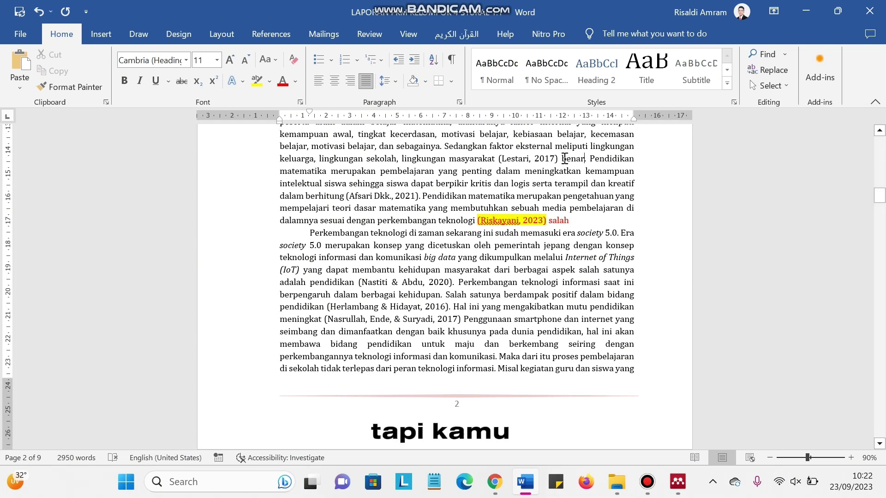
left_click_drag(560, 159, 584, 158)
left_click(576, 159)
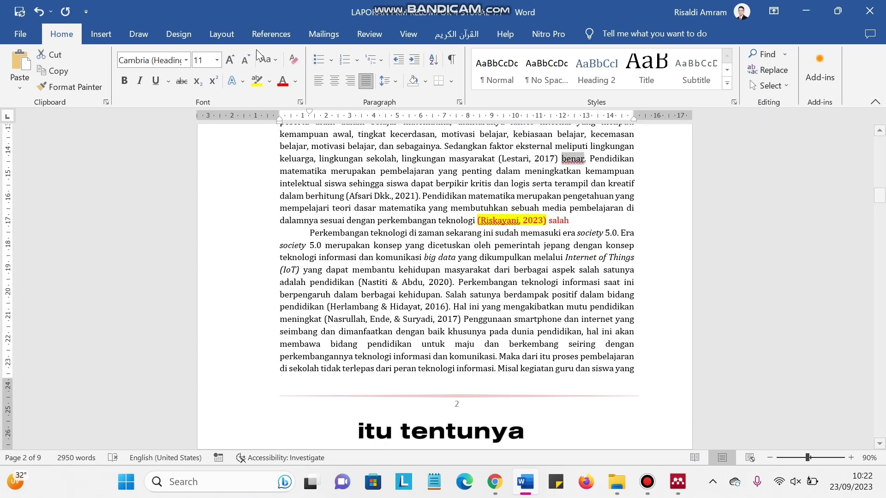
left_click(283, 81)
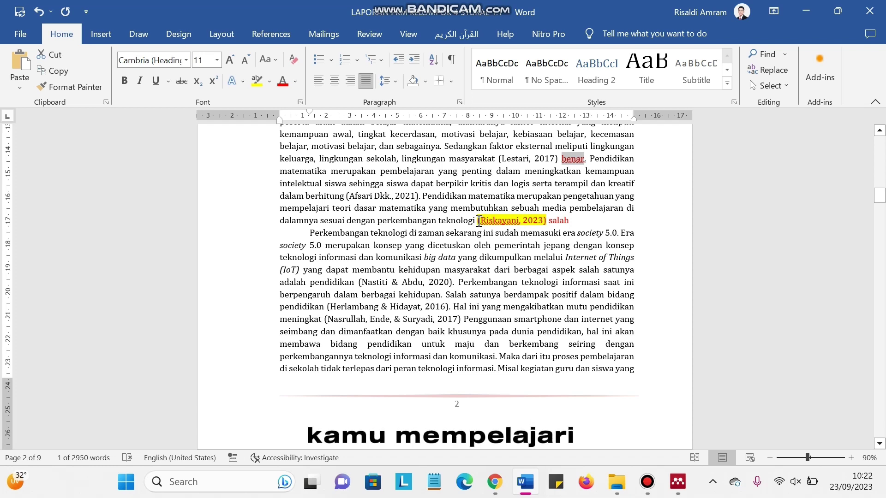
left_click(411, 196)
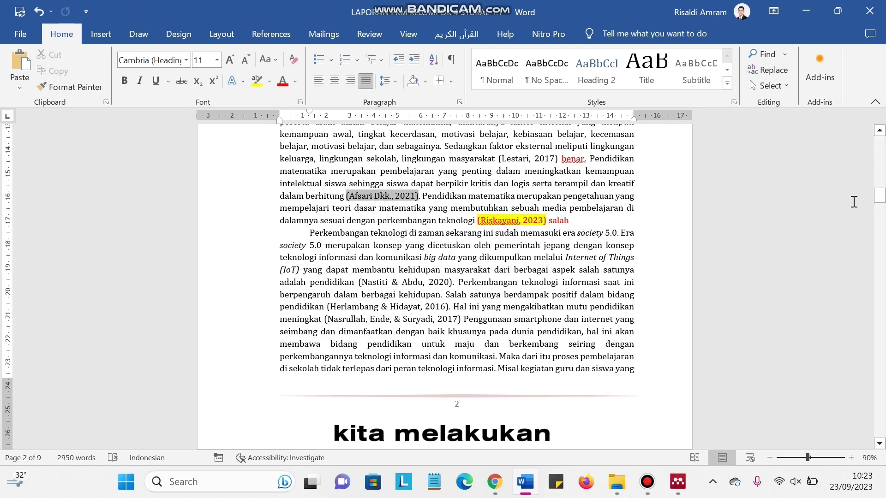
Insert the Mendeley bibliography on the empty line below the "DAFTAR PUSTAKA" heading.
left_click_drag(879, 197, 884, 392)
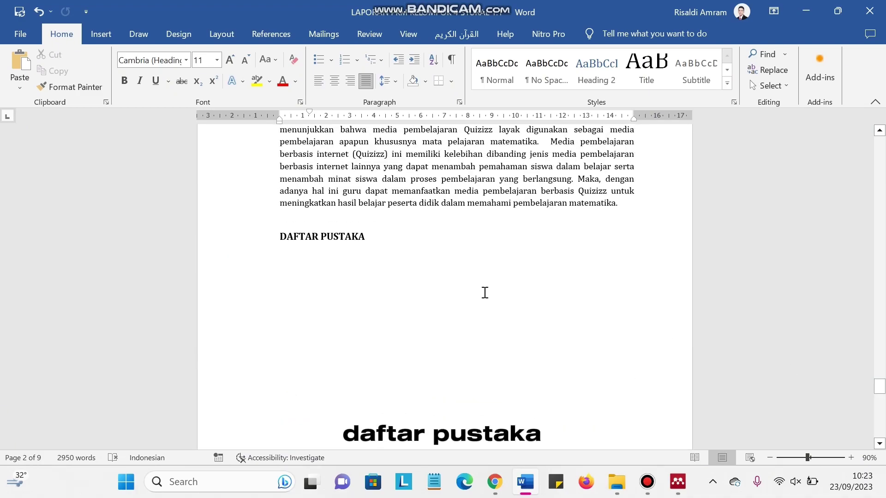
left_click(300, 260)
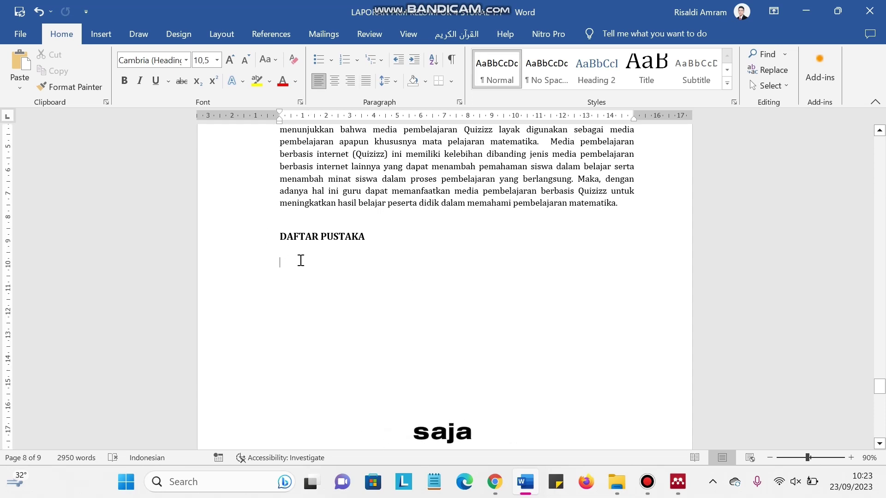
left_click(271, 35)
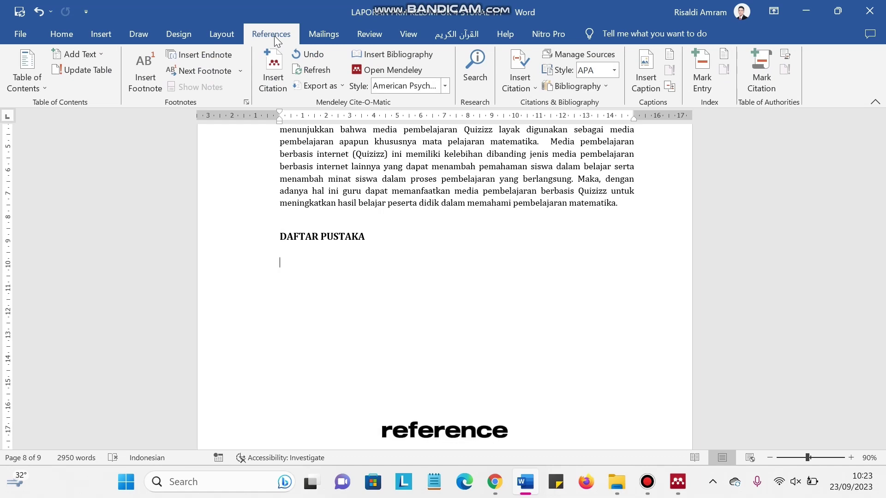
left_click(384, 57)
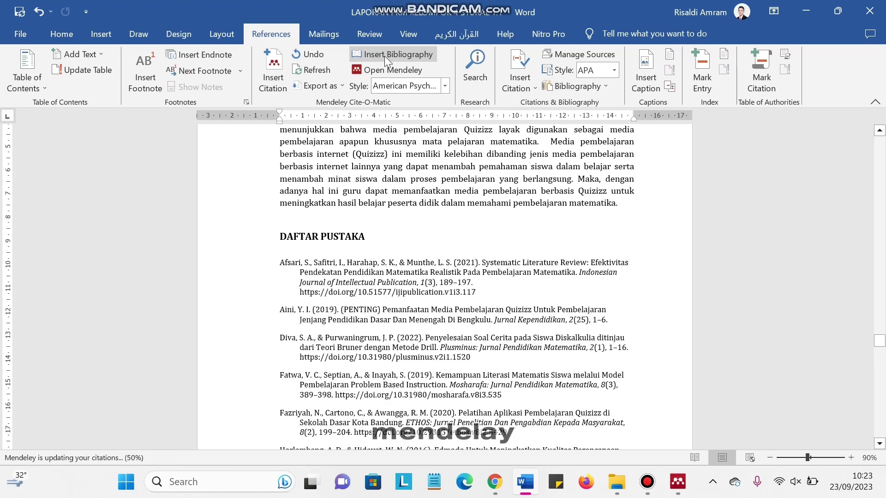
Select the bibliography field below the "DAFTAR PUSTAKA" heading and bring up the text formatting options.
left_click(342, 260)
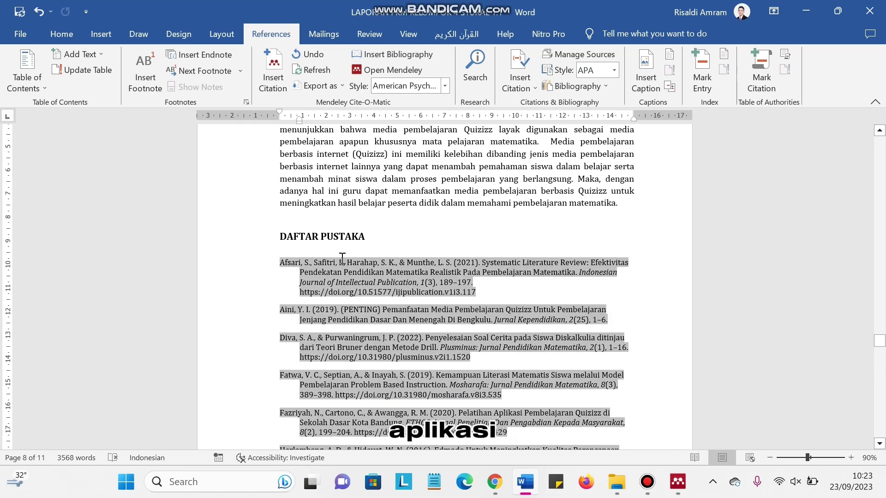
left_click(72, 35)
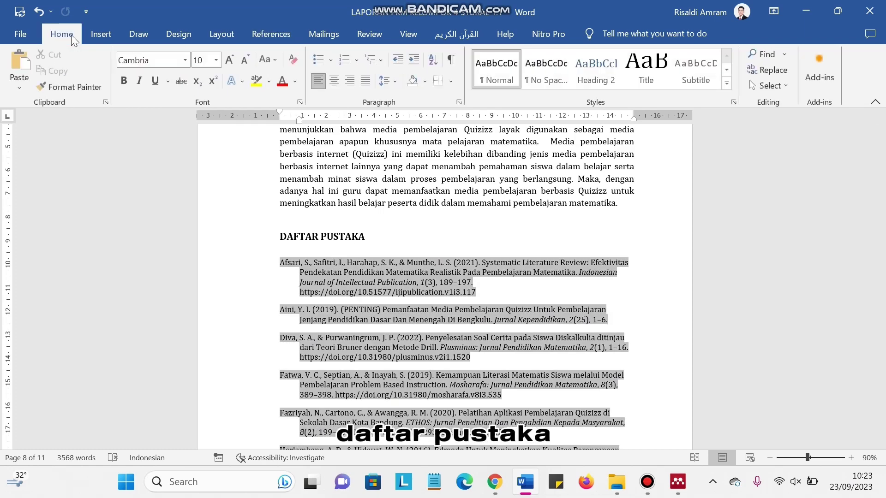